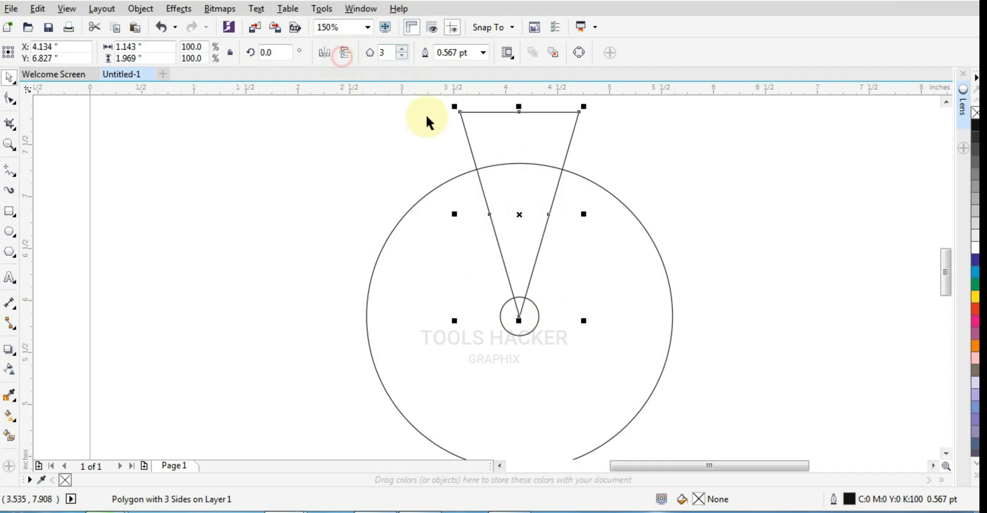
- Move the triangle's rotation centre onto the shared centre of the two circles
{"action": "left_click", "coordinate": [580, 262]}
{"action": "left_click", "coordinate": [528, 282]}
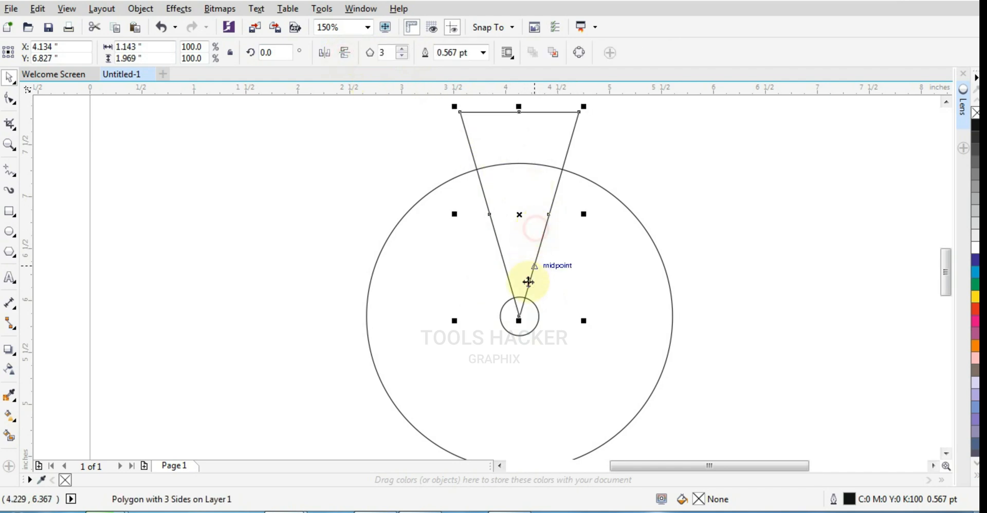
{"action": "left_click", "coordinate": [521, 285]}
{"action": "left_click_drag", "start_coordinate": [521, 215], "coordinate": [519, 316]}
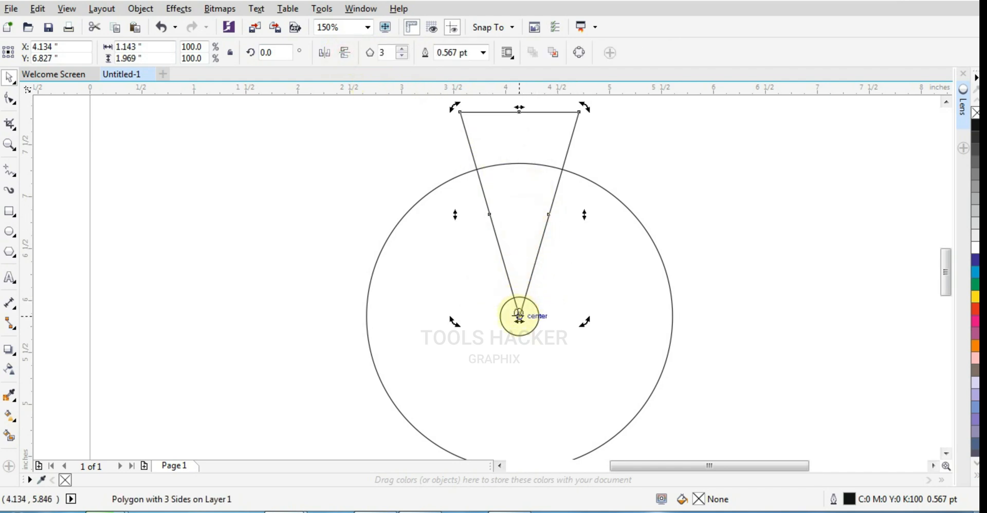
- Widen the triangle symmetrically to about 1.4 inches and convert it to curves
{"action": "left_click", "coordinate": [581, 124]}
{"action": "left_click", "coordinate": [563, 146]}
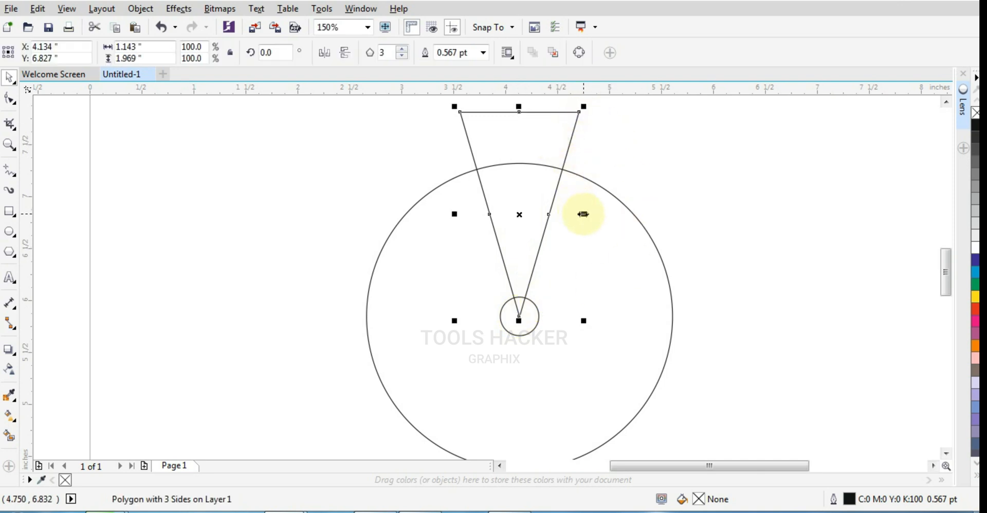
{"action": "left_click_drag", "start_coordinate": [583, 214], "coordinate": [597, 214]}
{"action": "key", "text": "ctrl+q"}
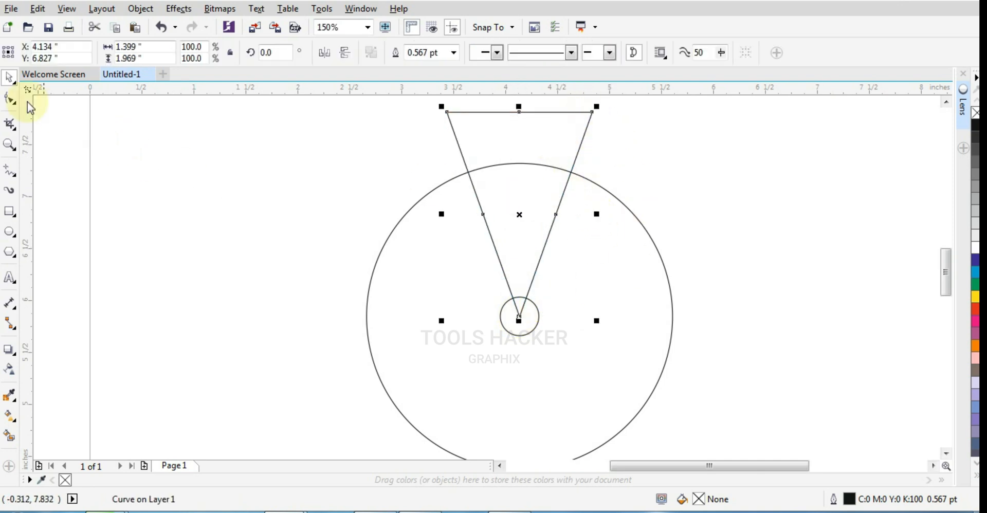
- Delete the midpoint nodes on both slanted sides of the triangle
{"action": "left_click", "coordinate": [9, 98]}
{"action": "left_click_drag", "start_coordinate": [327, 178], "coordinate": [625, 267]}
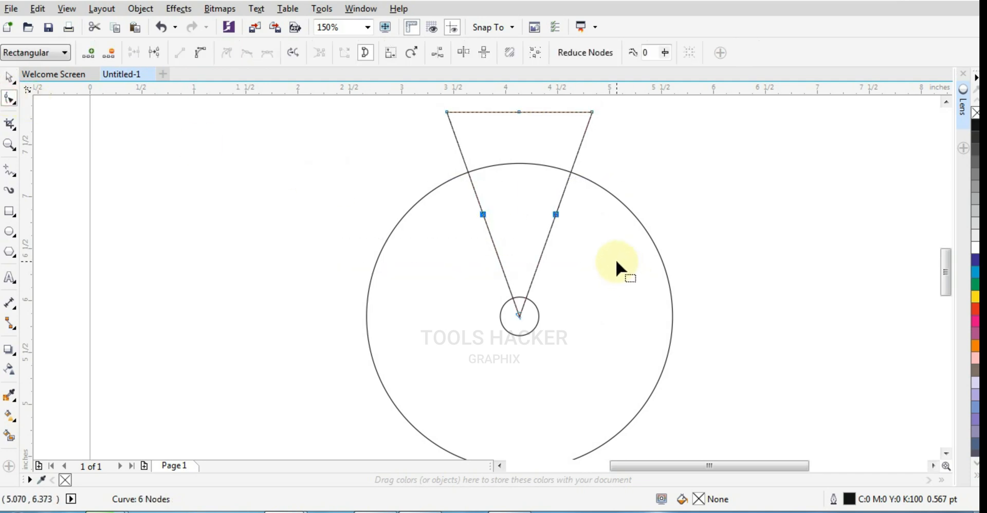
{"action": "key", "text": "Delete"}
- Convert the triangle's right slanted side to a curve and bend it inward toward the triangle's interior
{"action": "scroll", "coordinate": [558, 216], "scroll_direction": "up", "scroll_amount": 2}
{"action": "left_click", "coordinate": [549, 218]}
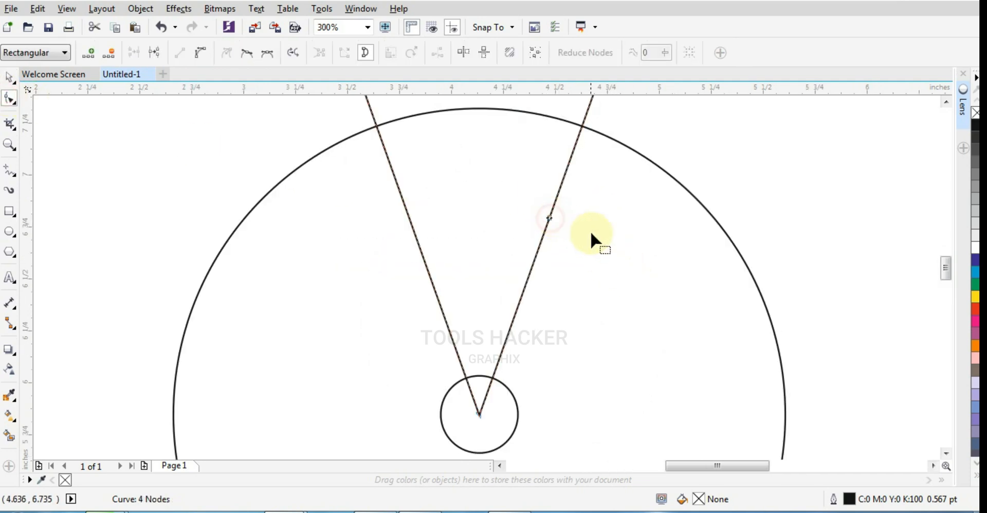
{"action": "scroll", "coordinate": [431, 286], "scroll_direction": "down", "scroll_amount": 2}
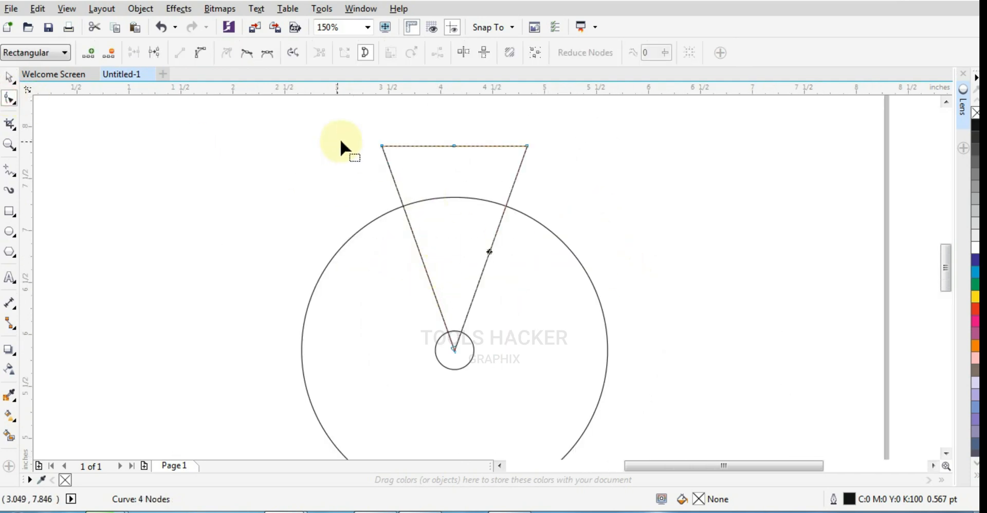
{"action": "left_click", "coordinate": [205, 55]}
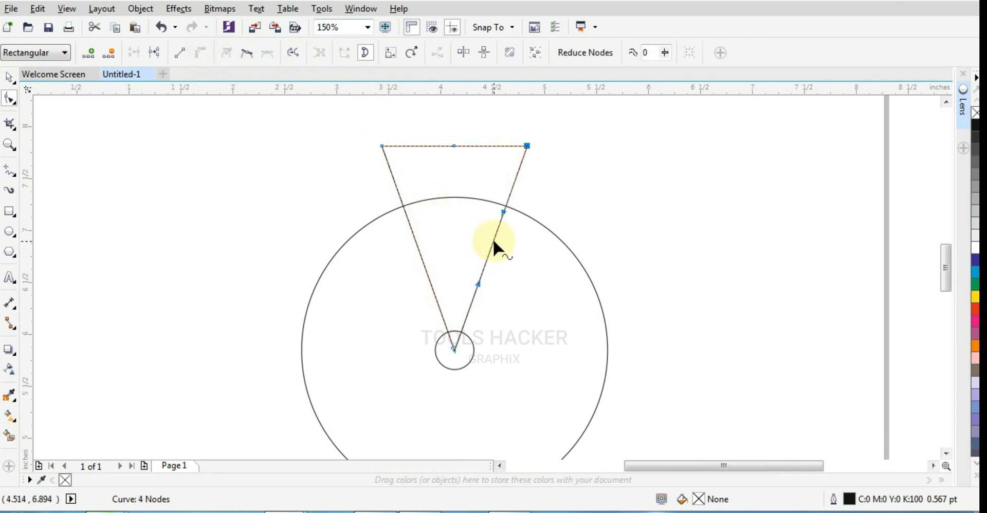
{"action": "left_click_drag", "start_coordinate": [492, 241], "coordinate": [474, 238]}
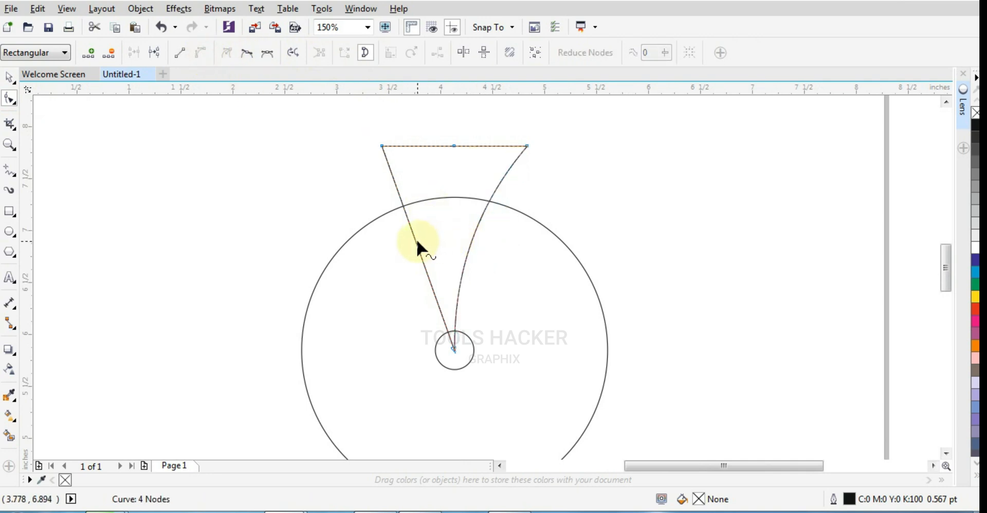
- Convert the triangle's left slanted side to a curve and bow it outward, away from the shape
{"action": "left_click", "coordinate": [417, 240]}
{"action": "left_click", "coordinate": [202, 53]}
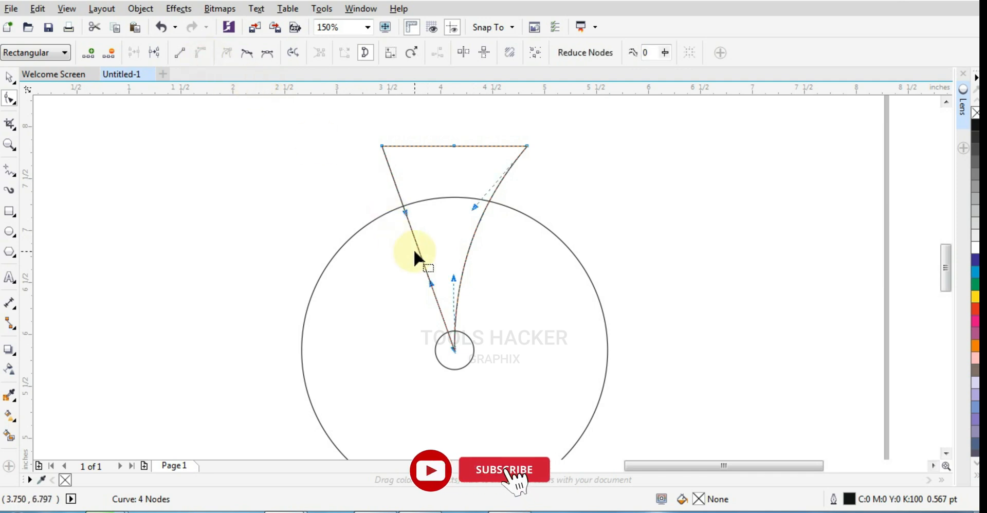
{"action": "left_click_drag", "start_coordinate": [414, 250], "coordinate": [387, 262]}
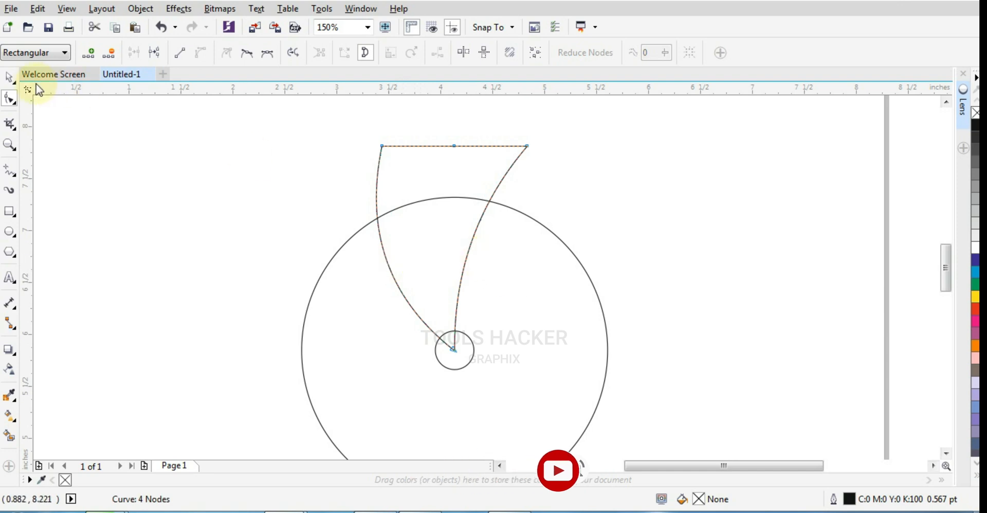
{"action": "left_click", "coordinate": [9, 77]}
{"action": "left_click", "coordinate": [460, 215]}
{"action": "left_click", "coordinate": [461, 222]}
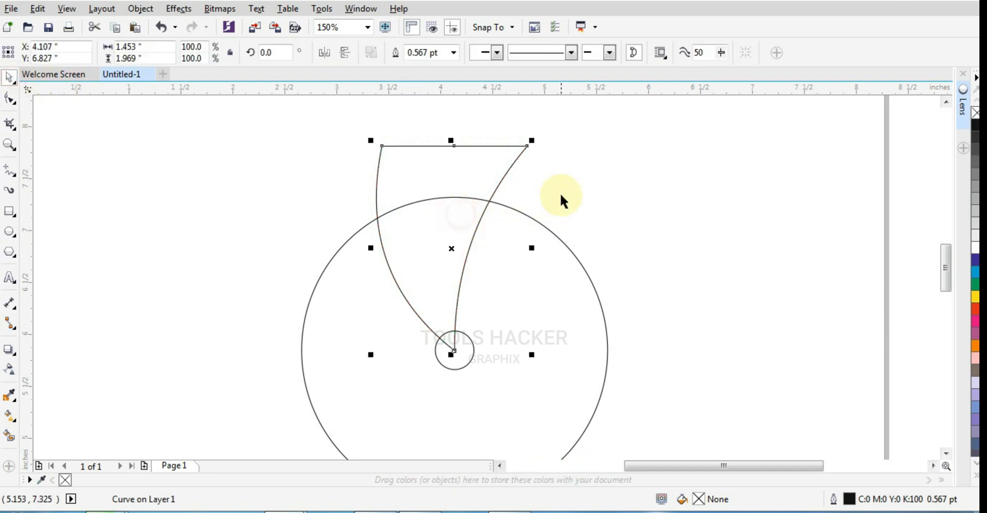
{"action": "left_click", "coordinate": [561, 197]}
{"action": "left_click", "coordinate": [472, 227]}
{"action": "left_click", "coordinate": [457, 236]}
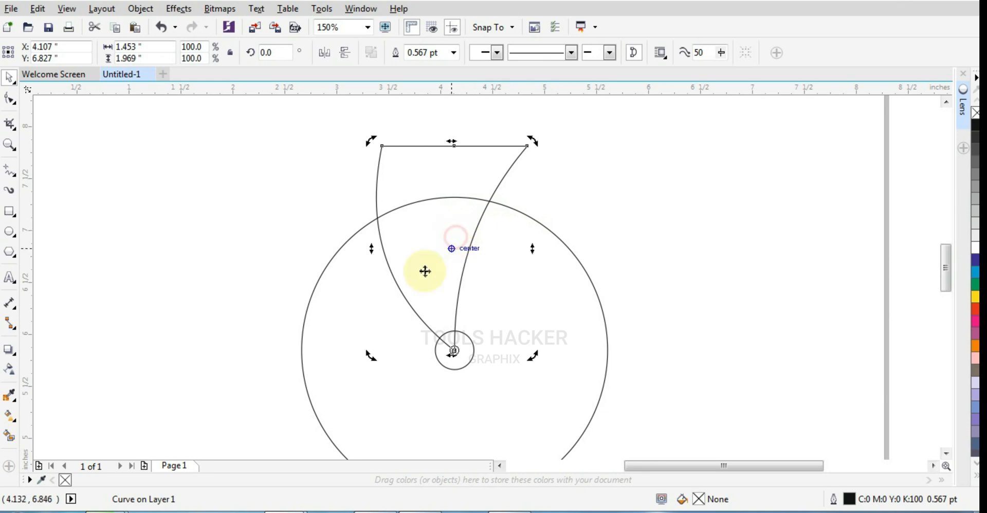
- Smart Fill the curved shape's area between the two circles with pink #FF0066, and delete the curved construction shape
{"action": "left_click", "coordinate": [9, 436]}
{"action": "left_click", "coordinate": [451, 259]}
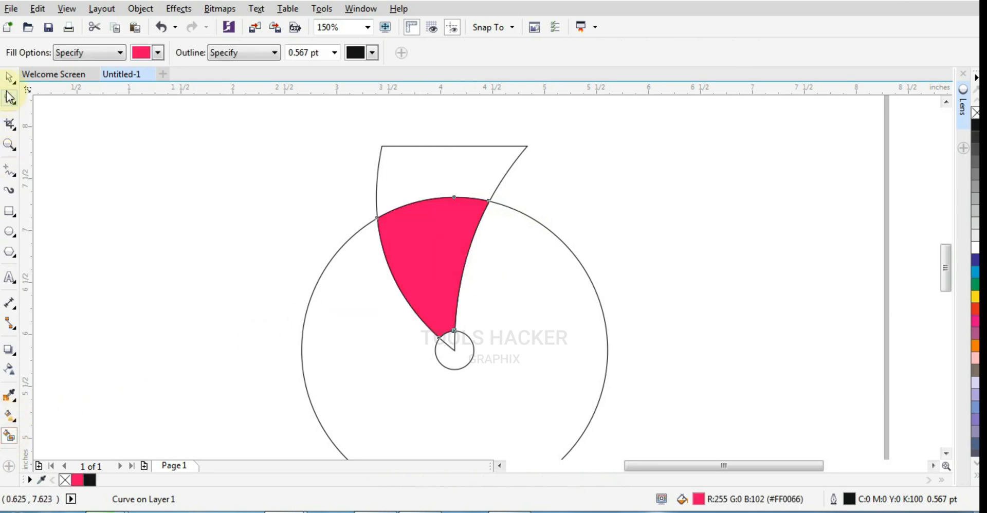
{"action": "left_click", "coordinate": [8, 80]}
{"action": "left_click", "coordinate": [404, 162]}
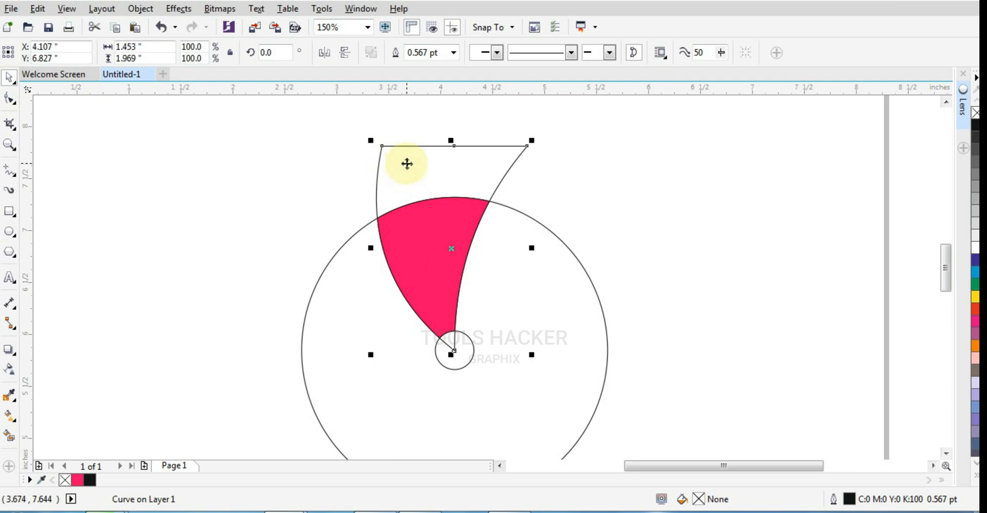
{"action": "key", "text": "Delete"}
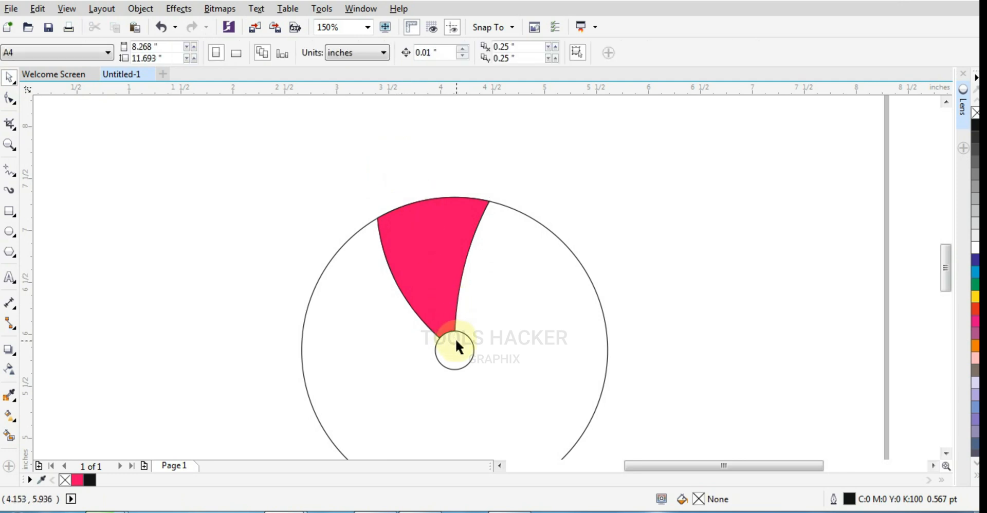
- Shrink the large circle about its centre to about 2.76 inches in diameter, leaving the pink blade's outer edge beyond it
{"action": "left_click", "coordinate": [433, 259]}
{"action": "scroll", "coordinate": [444, 239], "scroll_direction": "up", "scroll_amount": 2}
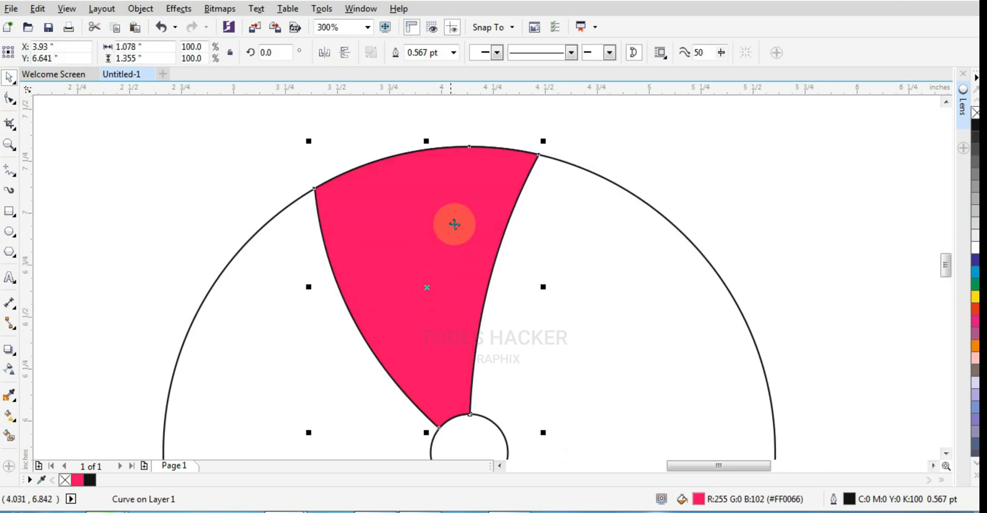
{"action": "left_click", "coordinate": [578, 227]}
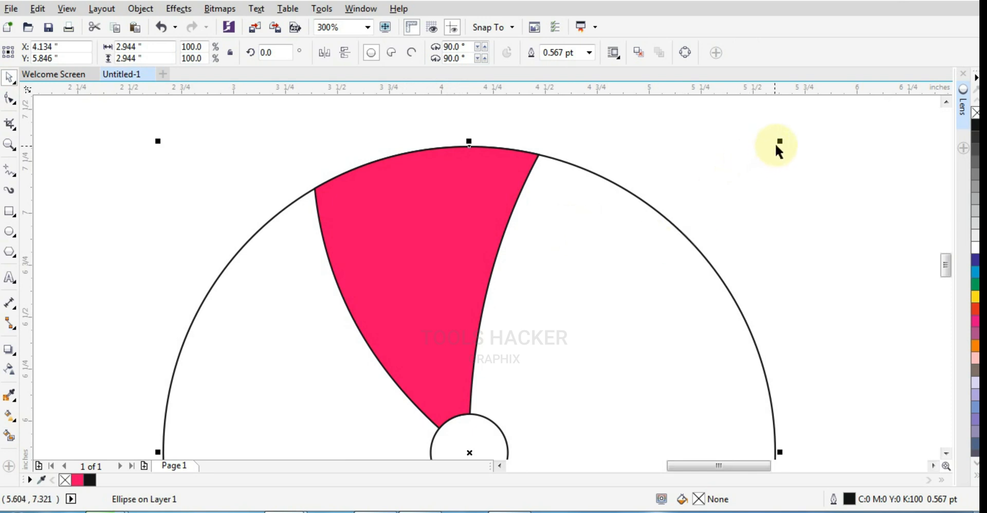
{"action": "left_click_drag", "start_coordinate": [778, 142], "coordinate": [761, 158]}
- Move the pink blade's rotation centre onto the centre of the small circle
{"action": "left_click", "coordinate": [482, 229]}
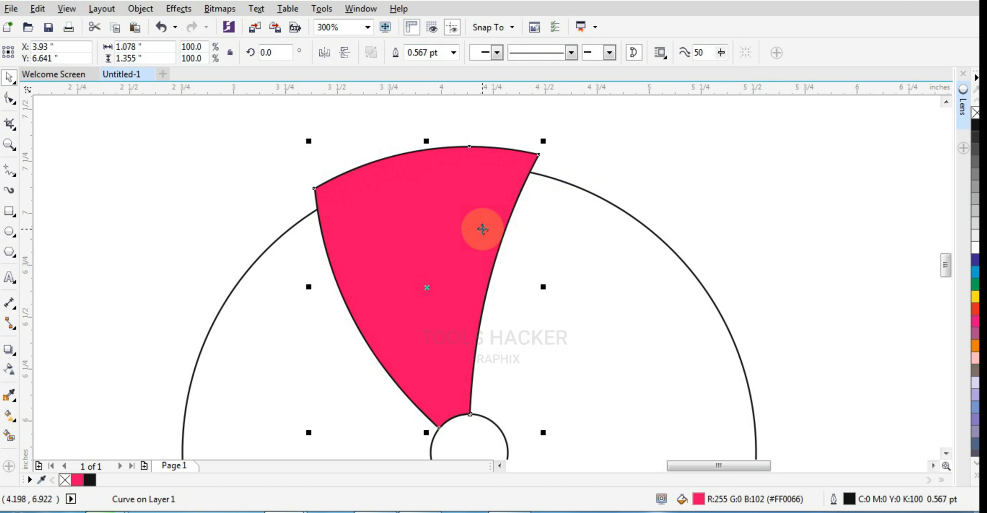
{"action": "left_click", "coordinate": [483, 229]}
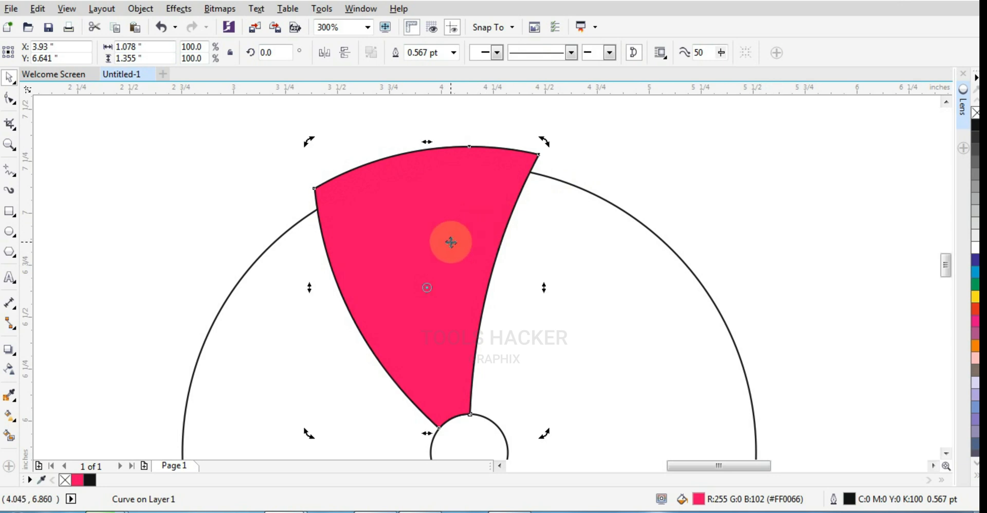
{"action": "key", "text": "Escape"}
{"action": "left_click", "coordinate": [427, 251]}
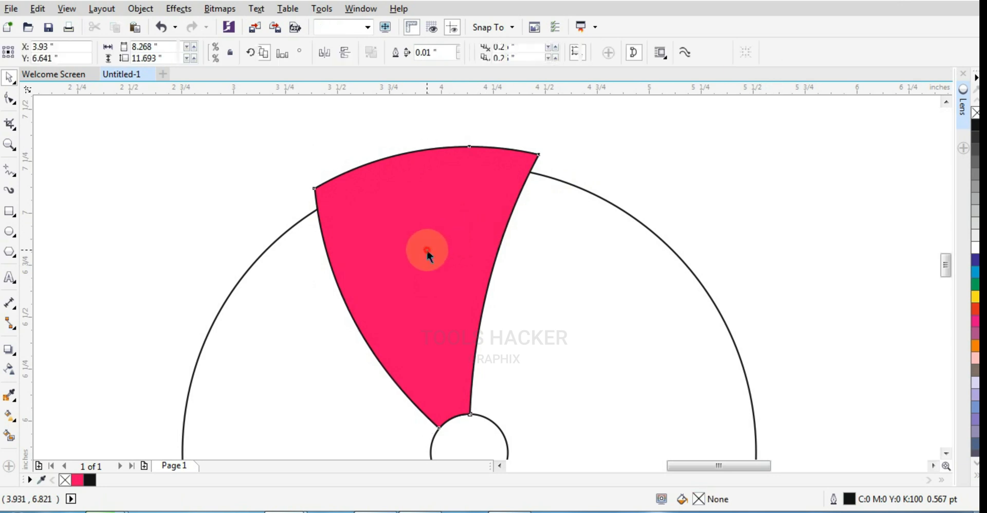
{"action": "left_click", "coordinate": [436, 245]}
{"action": "scroll", "coordinate": [439, 245], "scroll_direction": "down", "scroll_amount": 1}
{"action": "scroll", "coordinate": [438, 287], "scroll_direction": "up", "scroll_amount": 1}
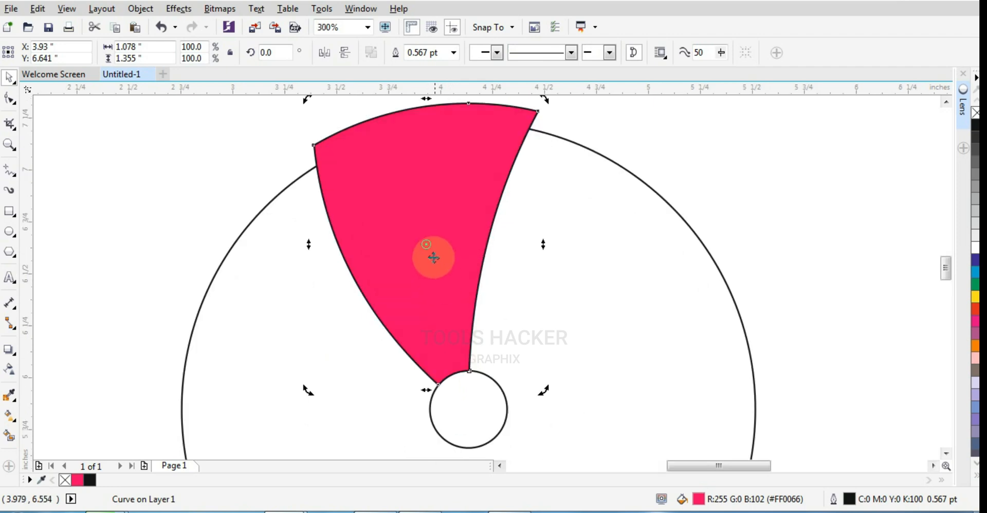
{"action": "left_click_drag", "start_coordinate": [427, 245], "coordinate": [467, 409]}
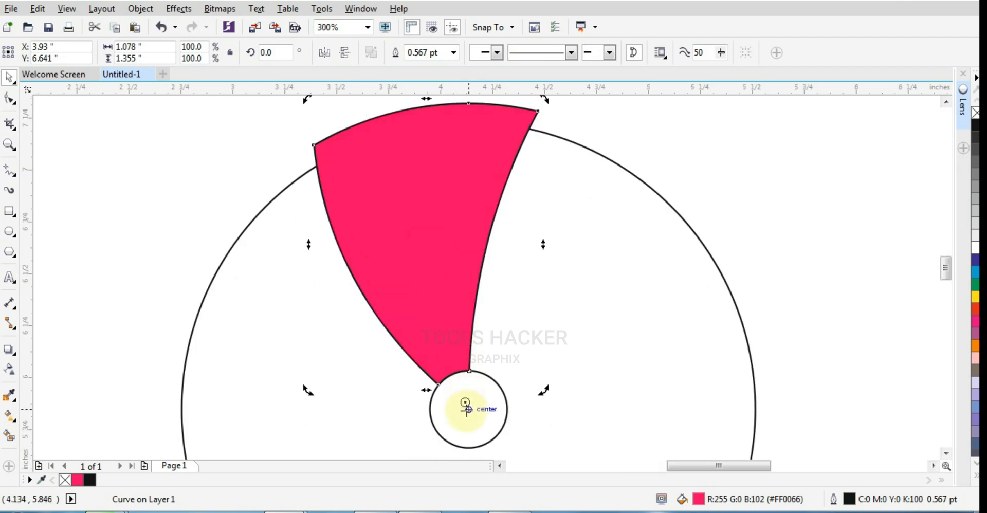
- Create a copy of the pink blade rotated slightly clockwise to 358.661° about the circles' centre
{"action": "scroll", "coordinate": [466, 406], "scroll_direction": "down", "scroll_amount": 1}
{"action": "scroll", "coordinate": [476, 381], "scroll_direction": "up", "scroll_amount": 1}
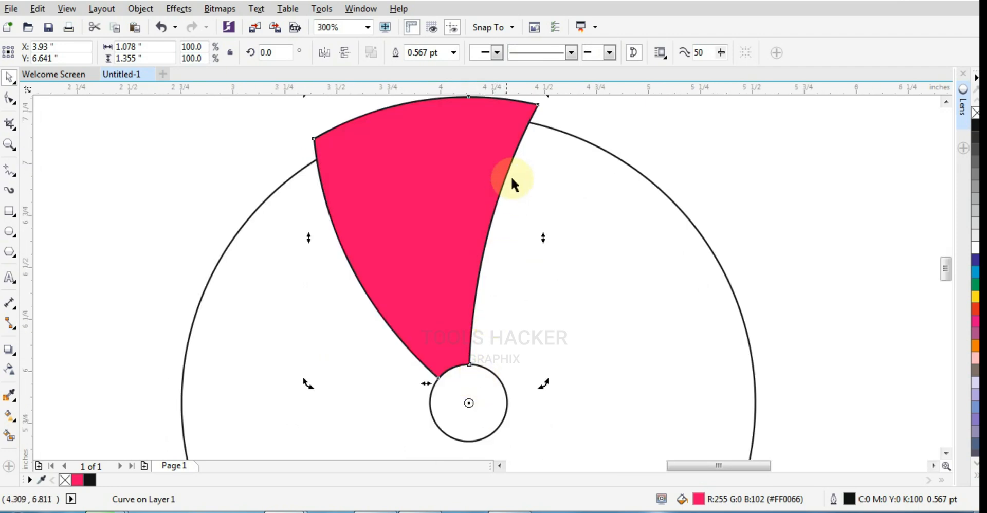
{"action": "scroll", "coordinate": [532, 156], "scroll_direction": "down", "scroll_amount": 1}
{"action": "scroll", "coordinate": [536, 149], "scroll_direction": "up", "scroll_amount": 1}
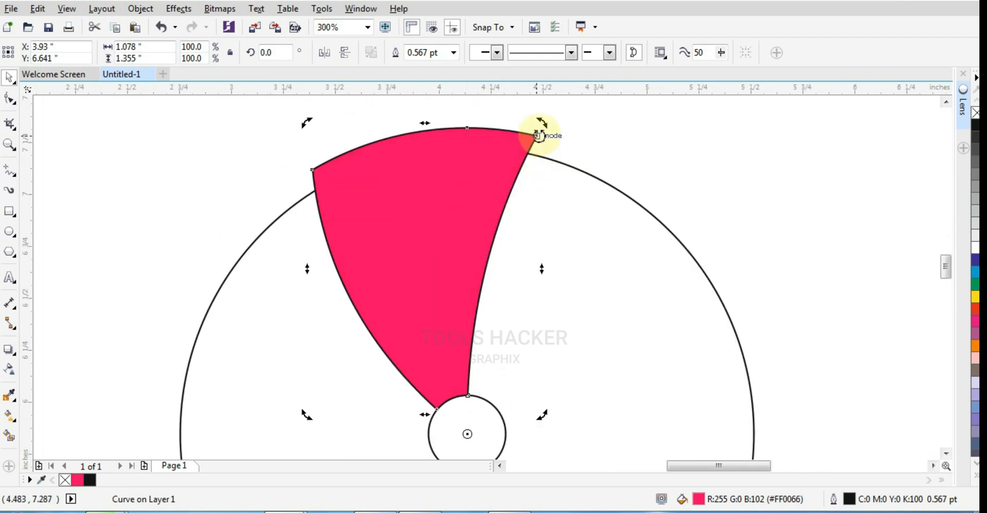
{"action": "left_click_drag", "start_coordinate": [542, 124], "coordinate": [549, 125]}
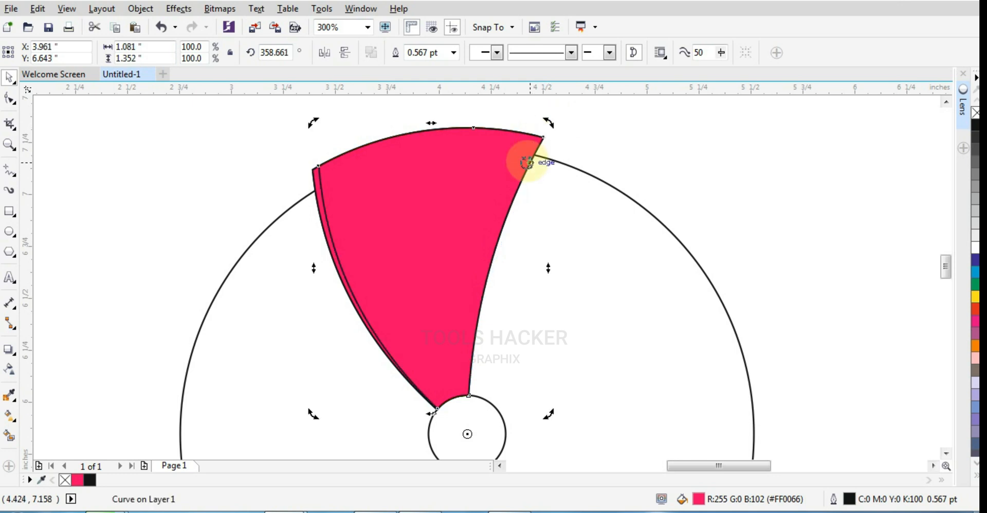
- Send the rotated copy behind the original blade and add a second copy behind it, rotated to 354.763°
{"action": "left_click", "coordinate": [594, 144]}
{"action": "left_click", "coordinate": [542, 142]}
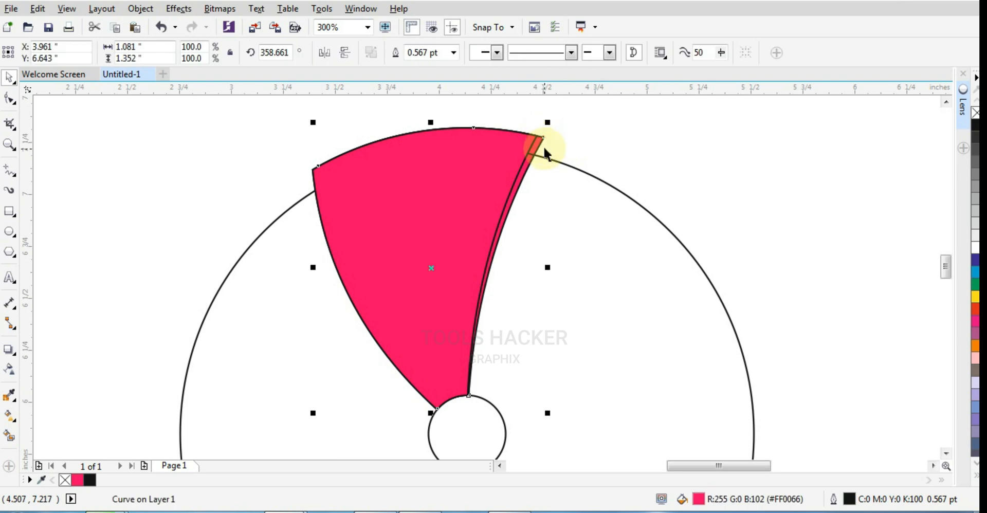
{"action": "left_click", "coordinate": [543, 145]}
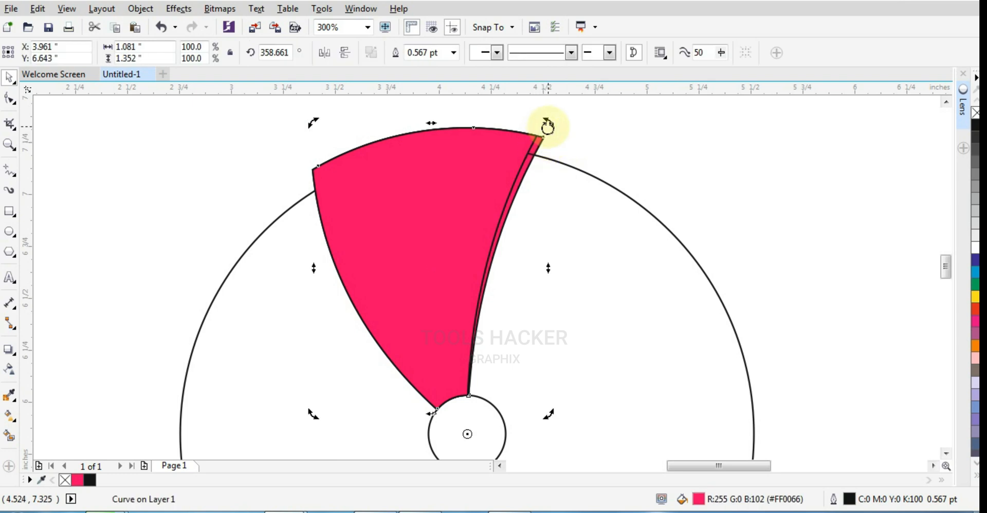
{"action": "left_click_drag", "start_coordinate": [547, 125], "coordinate": [565, 145]}
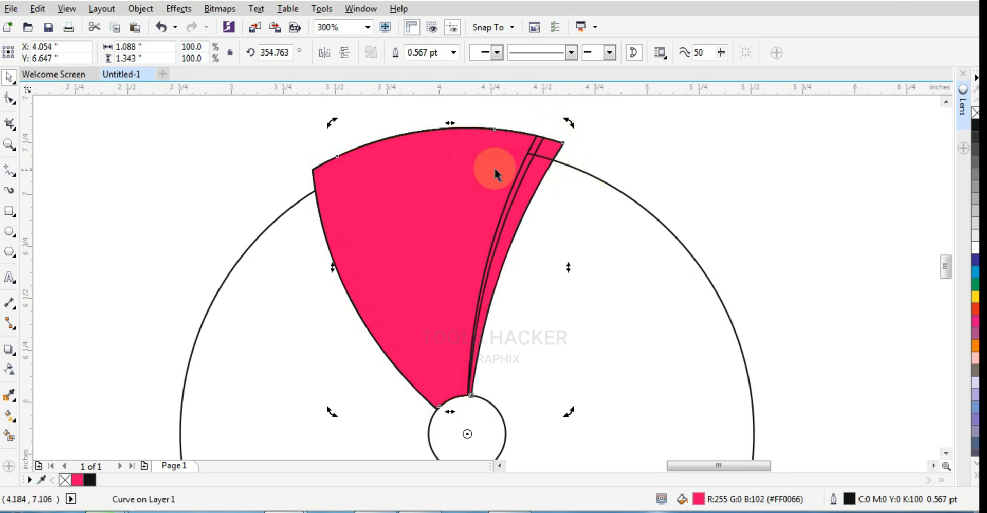
- Add nodes to the rearmost blade where its top arc meets the neighbouring blade and where its right side crosses the large circle
{"action": "scroll", "coordinate": [496, 170], "scroll_direction": "up", "scroll_amount": 2}
{"action": "scroll", "coordinate": [628, 138], "scroll_direction": "down", "scroll_amount": 2}
{"action": "scroll", "coordinate": [618, 137], "scroll_direction": "up", "scroll_amount": 2}
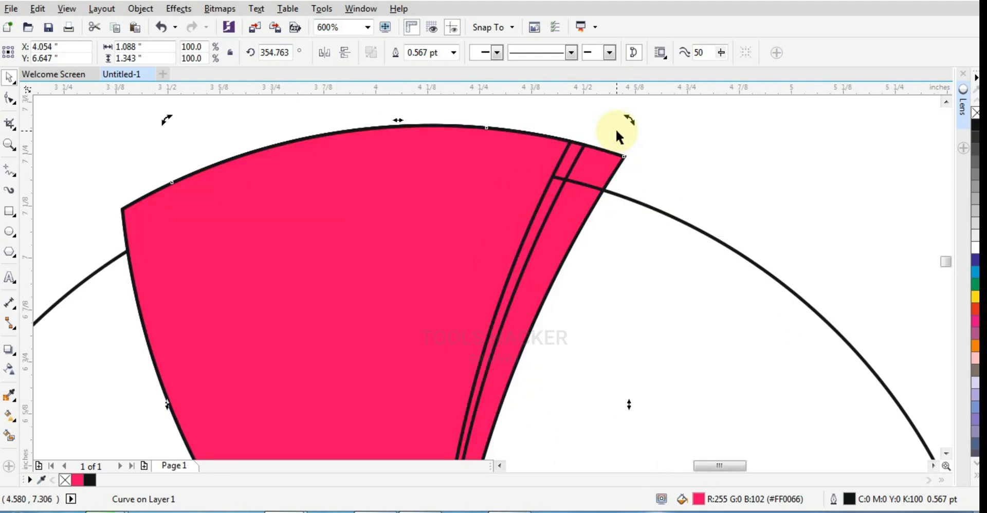
{"action": "left_click", "coordinate": [10, 97]}
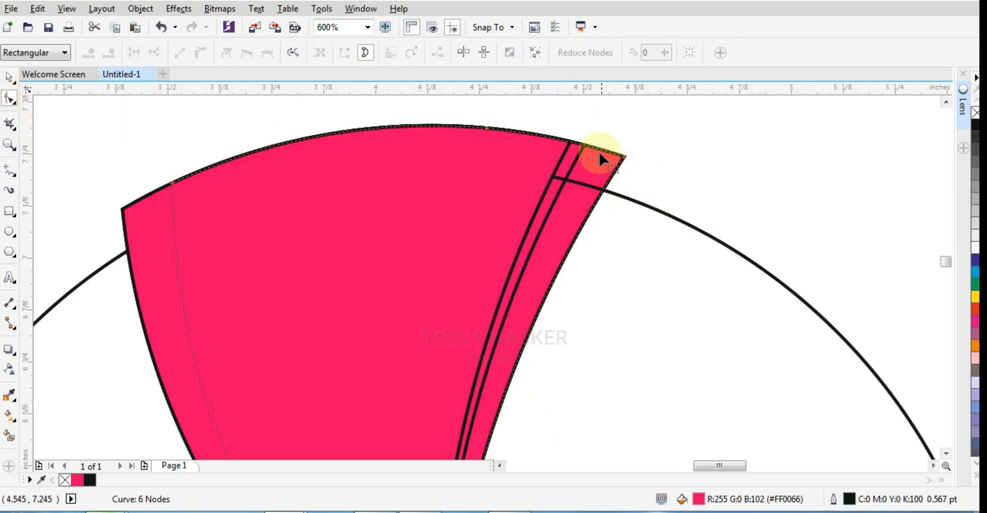
{"action": "double_click", "coordinate": [586, 144]}
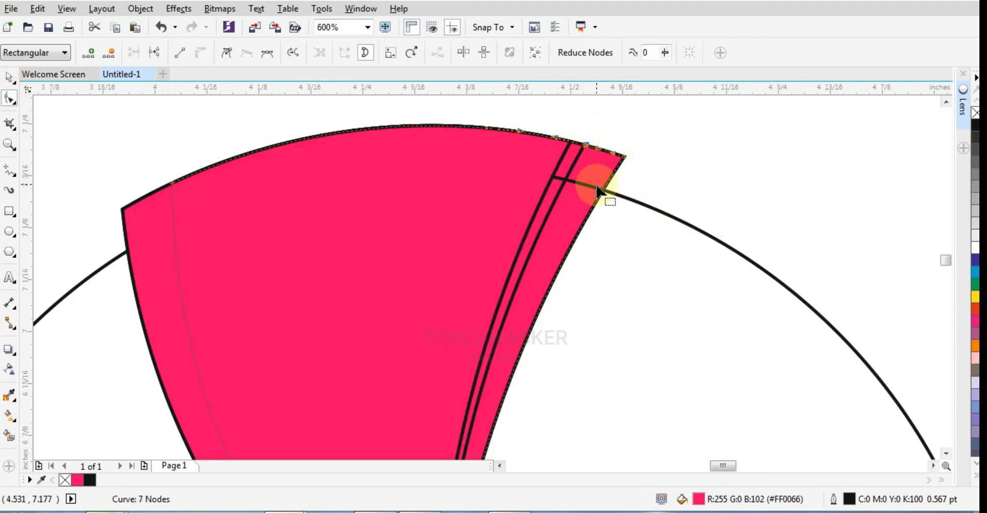
{"action": "scroll", "coordinate": [600, 194], "scroll_direction": "up", "scroll_amount": 2}
{"action": "double_click", "coordinate": [609, 196]}
{"action": "scroll", "coordinate": [498, 229], "scroll_direction": "down", "scroll_amount": 2}
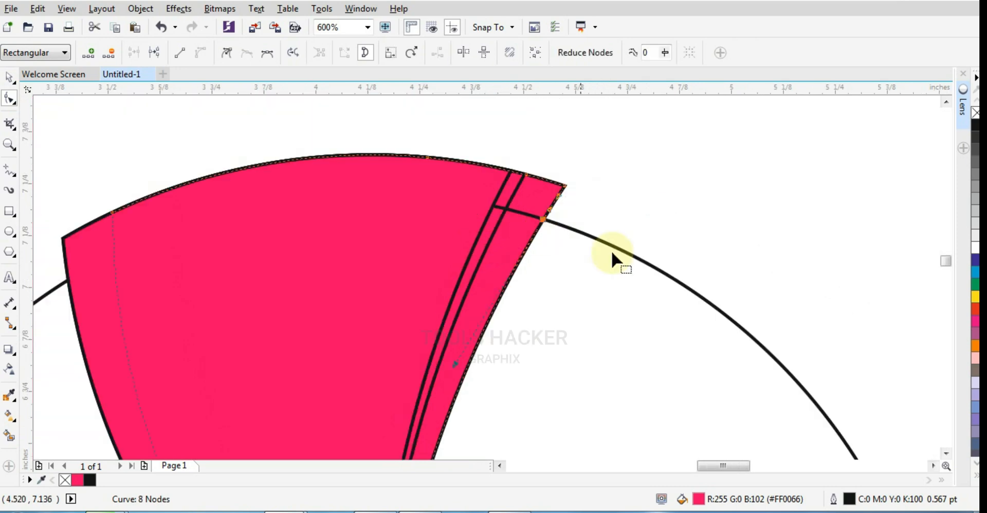
- Draw a small rectangle and tilt it over the rearmost blade's tip, with one edge passing through the two added nodes
{"action": "left_click", "coordinate": [10, 214]}
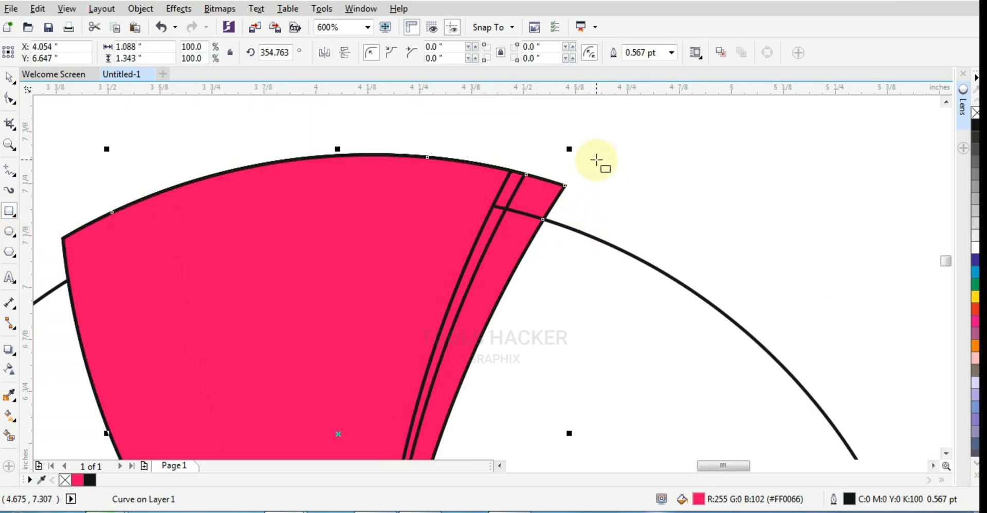
{"action": "mouse_move", "coordinate": [602, 171]}
{"action": "left_mouse_down"}
{"action": "mouse_move", "coordinate": [648, 218]}
{"action": "mouse_move", "coordinate": [679, 202]}
{"action": "left_mouse_up"}
{"action": "left_click", "coordinate": [584, 171]}
{"action": "left_click_drag", "start_coordinate": [621, 185], "coordinate": [600, 188]}
{"action": "left_click", "coordinate": [492, 255], "text": "shift"}
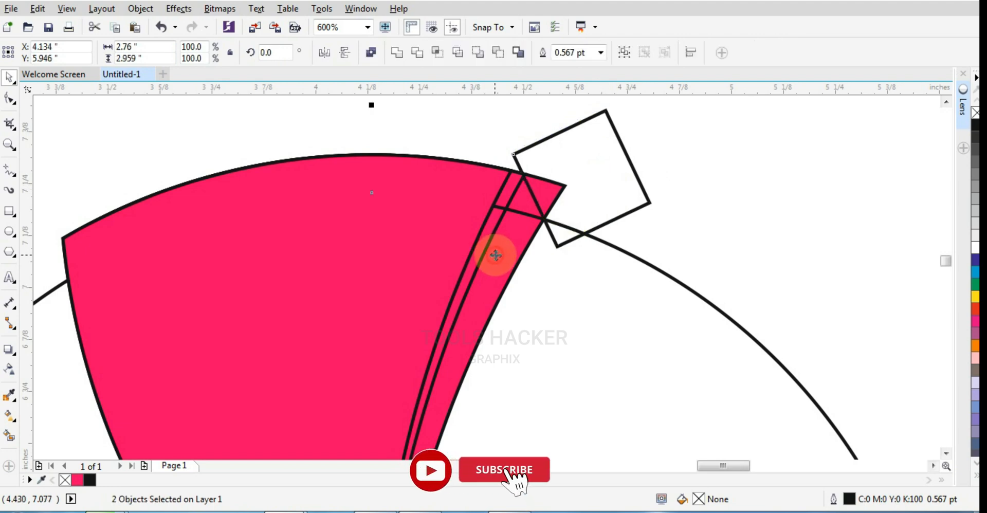
- Trim the rearmost blade's tip with the tilted rectangle, and delete the rectangle
{"action": "scroll", "coordinate": [534, 238], "scroll_direction": "down", "scroll_amount": 2}
{"action": "left_click", "coordinate": [585, 184]}
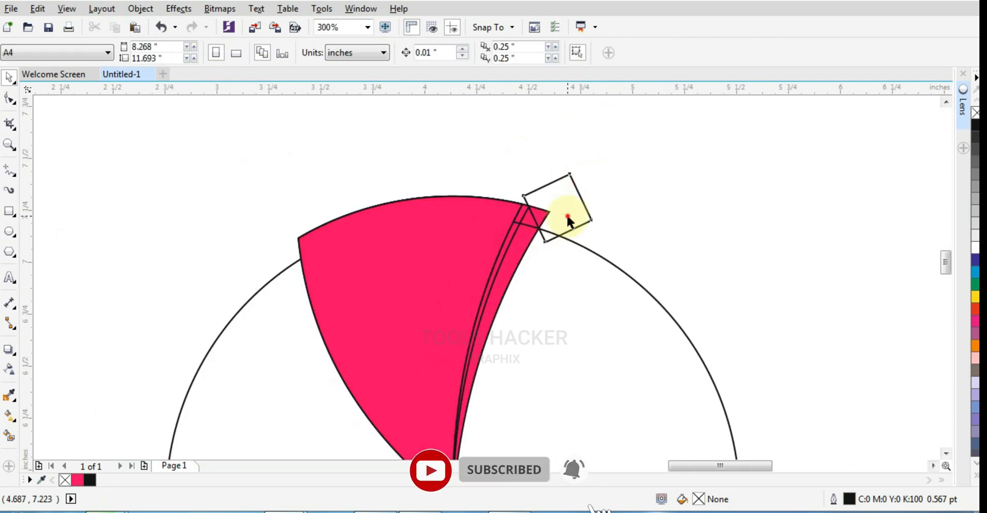
{"action": "left_click", "coordinate": [530, 250]}
{"action": "left_click", "coordinate": [525, 251], "text": "shift"}
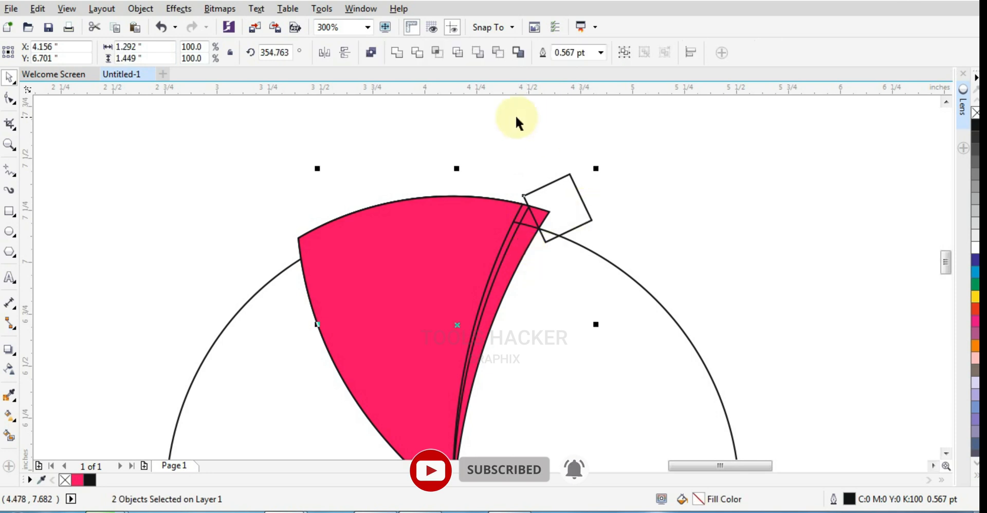
{"action": "left_click", "coordinate": [420, 53]}
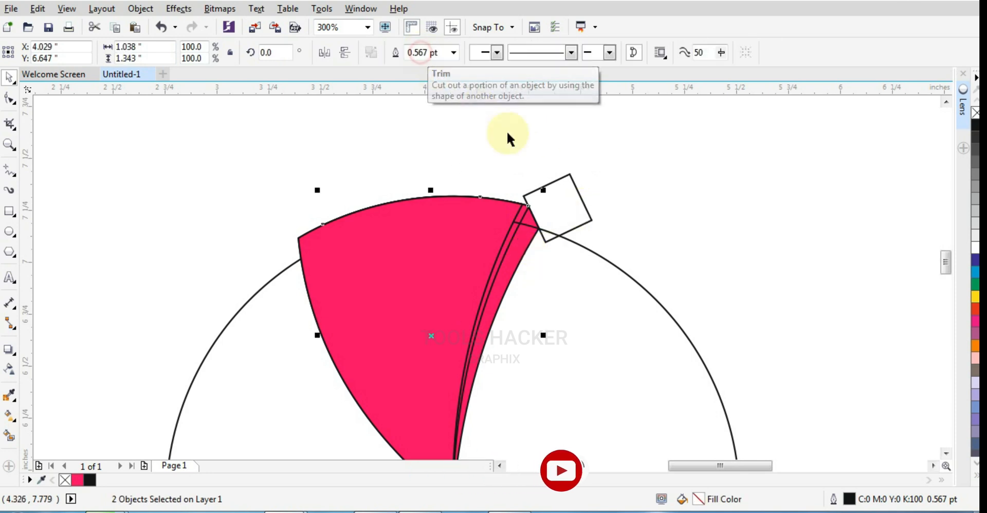
{"action": "left_click", "coordinate": [556, 181]}
{"action": "key", "text": "Delete"}
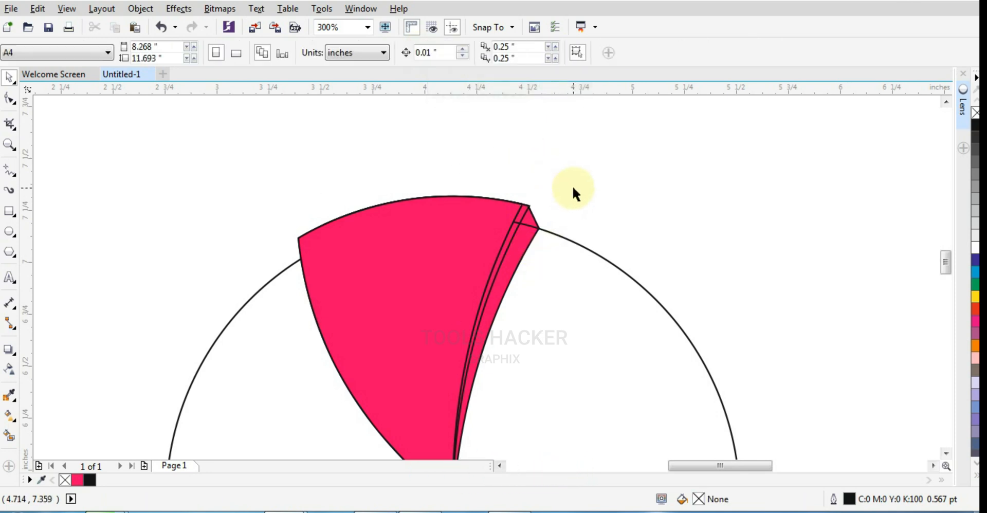
- Apply a linear fountain fill to the front blade, running from the small circle up towards its top arc
{"action": "scroll", "coordinate": [538, 235], "scroll_direction": "up", "scroll_amount": 2}
{"action": "scroll", "coordinate": [523, 237], "scroll_direction": "down", "scroll_amount": 2}
{"action": "left_click", "coordinate": [506, 235]}
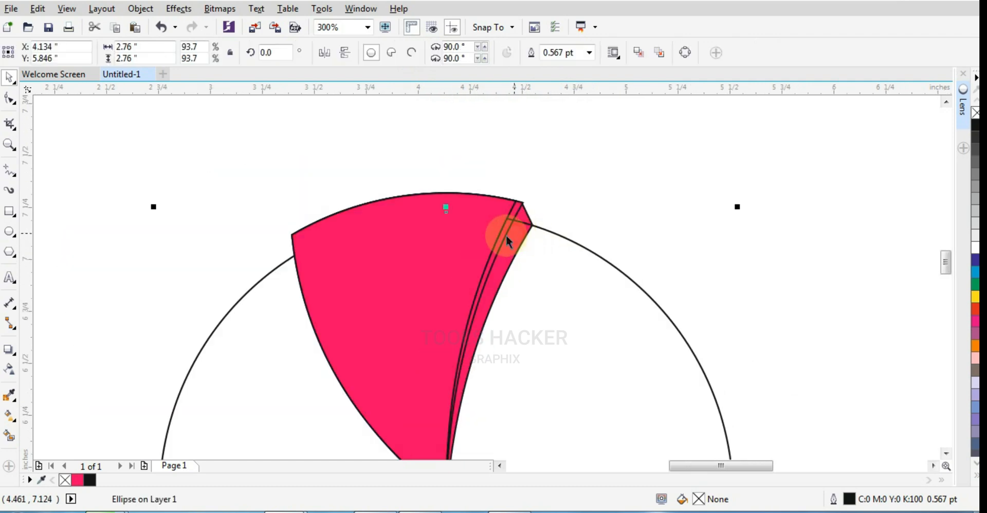
{"action": "left_click", "coordinate": [481, 234]}
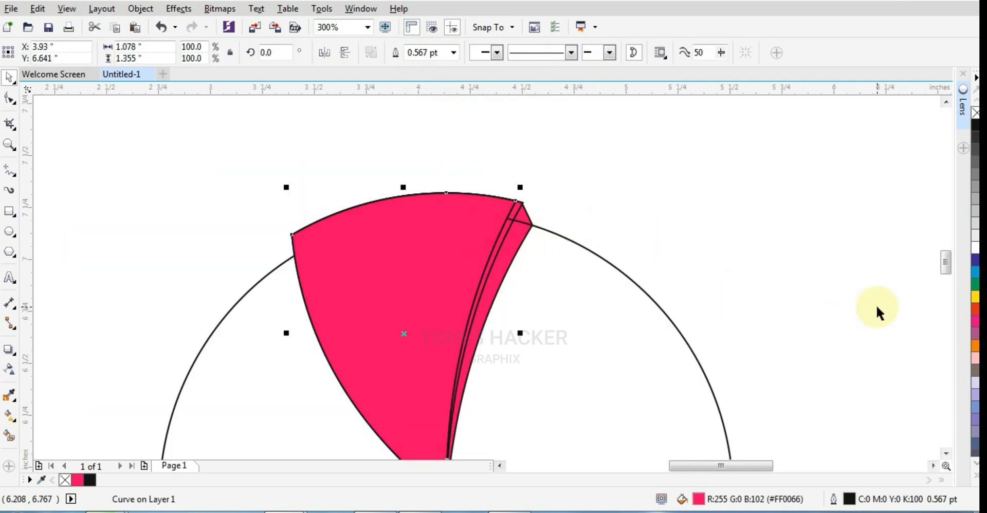
{"action": "scroll", "coordinate": [948, 270], "scroll_direction": "down", "scroll_amount": 2}
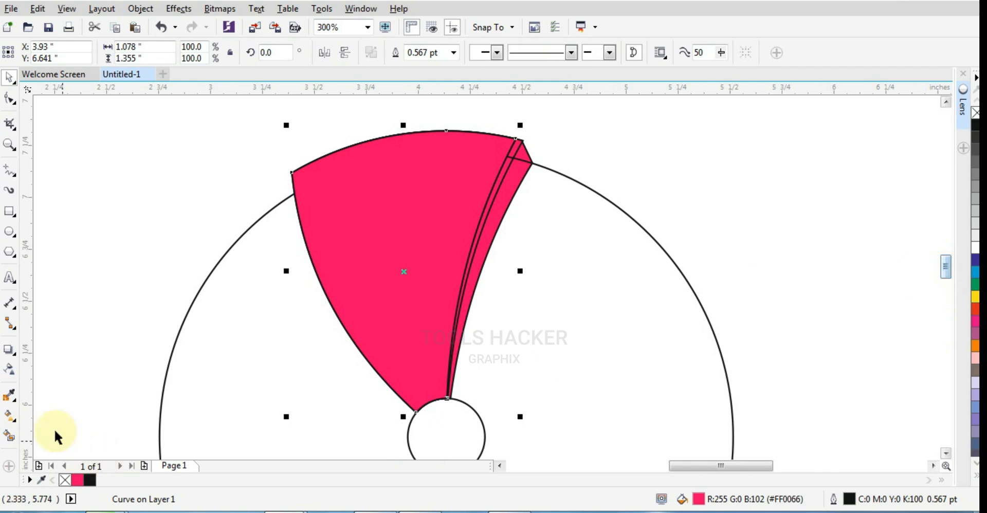
{"action": "left_click", "coordinate": [9, 418]}
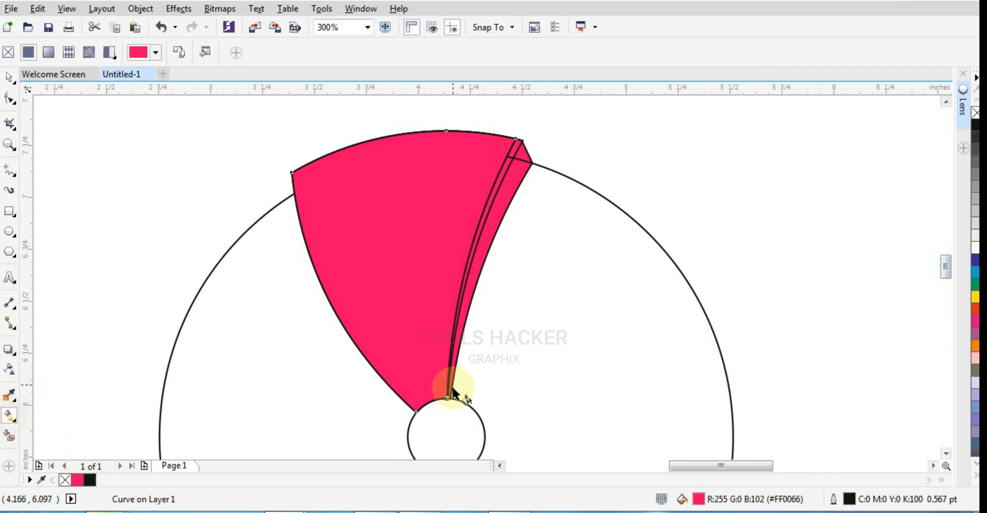
{"action": "left_click_drag", "start_coordinate": [430, 399], "coordinate": [388, 148]}
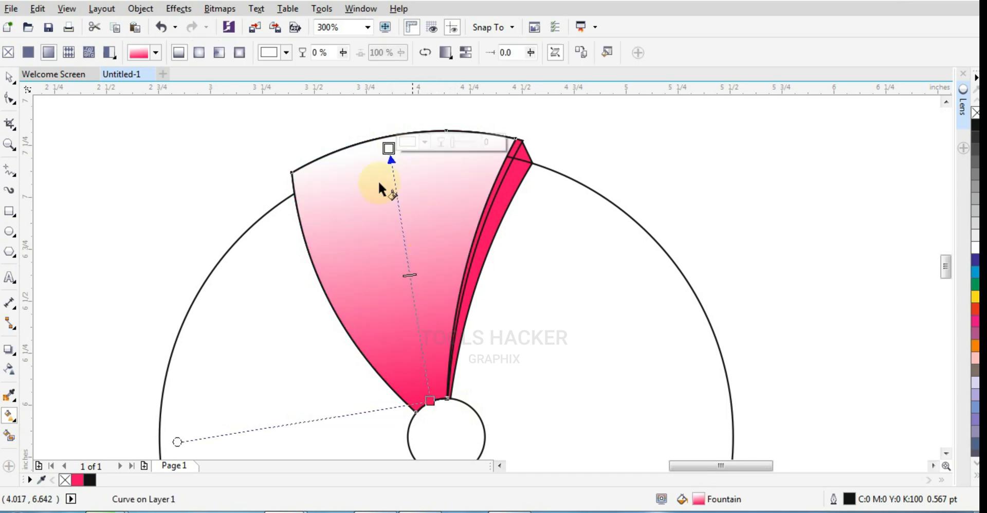
- Colour the front blade's gradient white at the inner end and black at the outer end, extending it to the top arc
{"action": "left_click", "coordinate": [430, 400]}
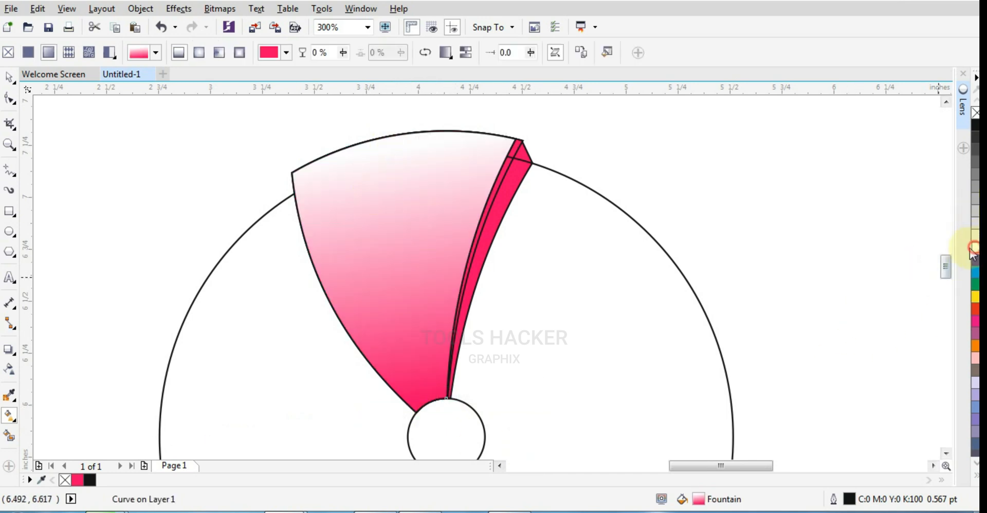
{"action": "left_click", "coordinate": [976, 235]}
{"action": "left_click_drag", "start_coordinate": [389, 149], "coordinate": [393, 134]}
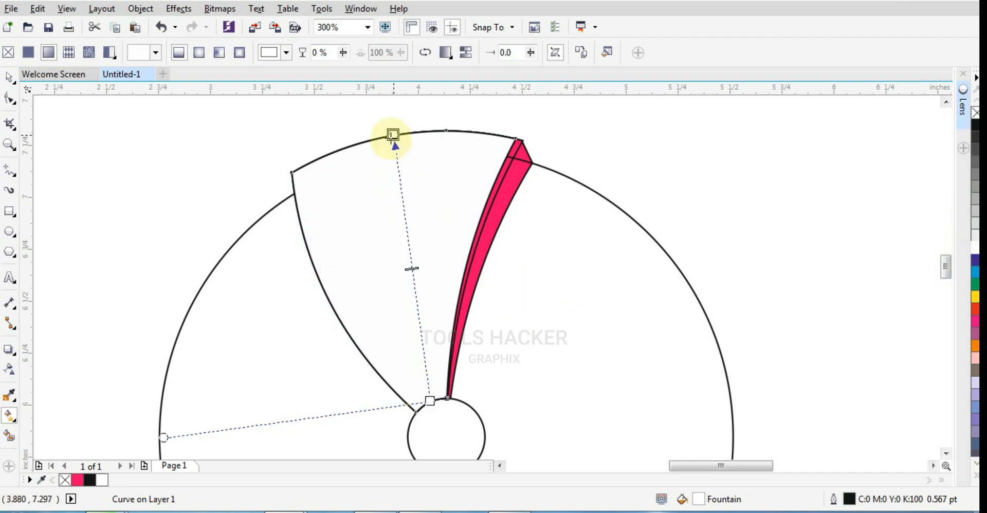
{"action": "left_click", "coordinate": [975, 125]}
- Add two stops to the front blade's gradient: one at 91% and a light grey one at 66%
{"action": "double_click", "coordinate": [397, 170]}
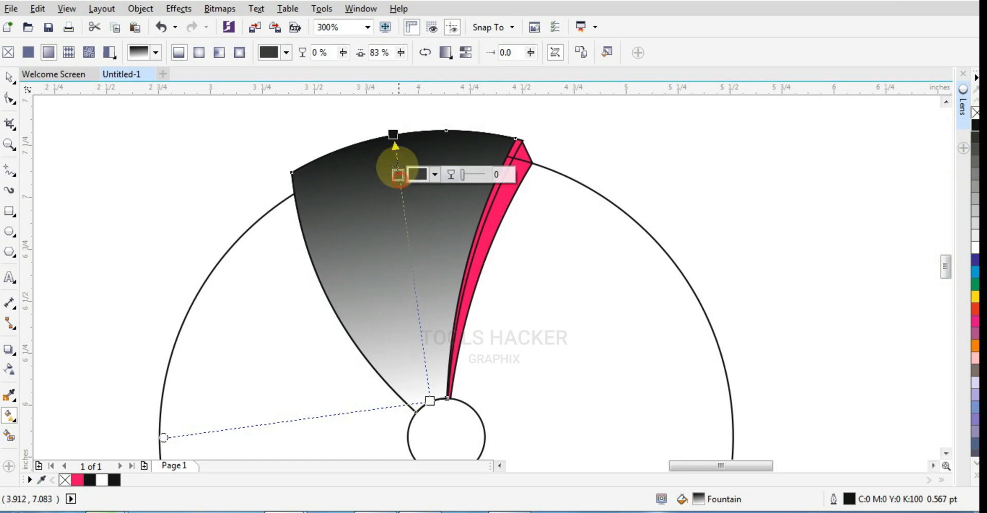
{"action": "left_click_drag", "start_coordinate": [398, 170], "coordinate": [395, 158]}
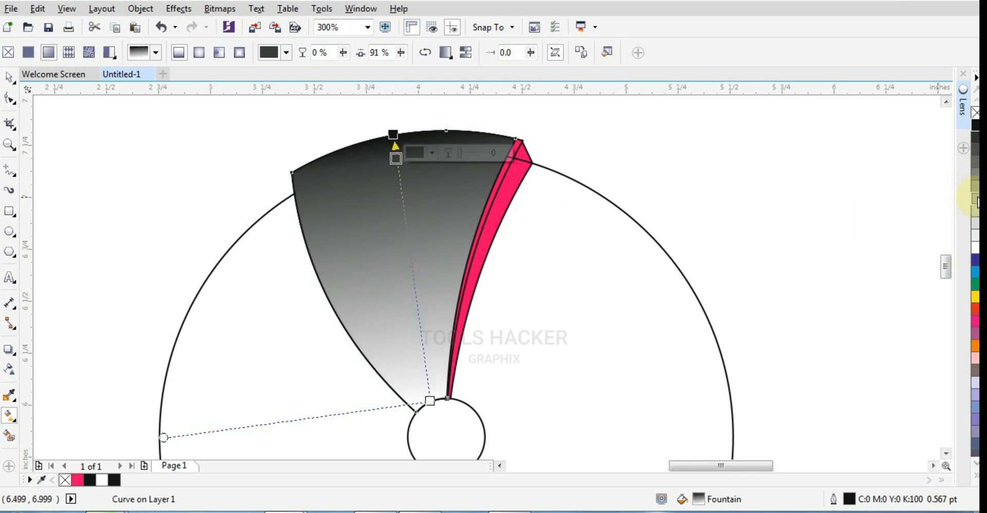
{"action": "left_click", "coordinate": [975, 175]}
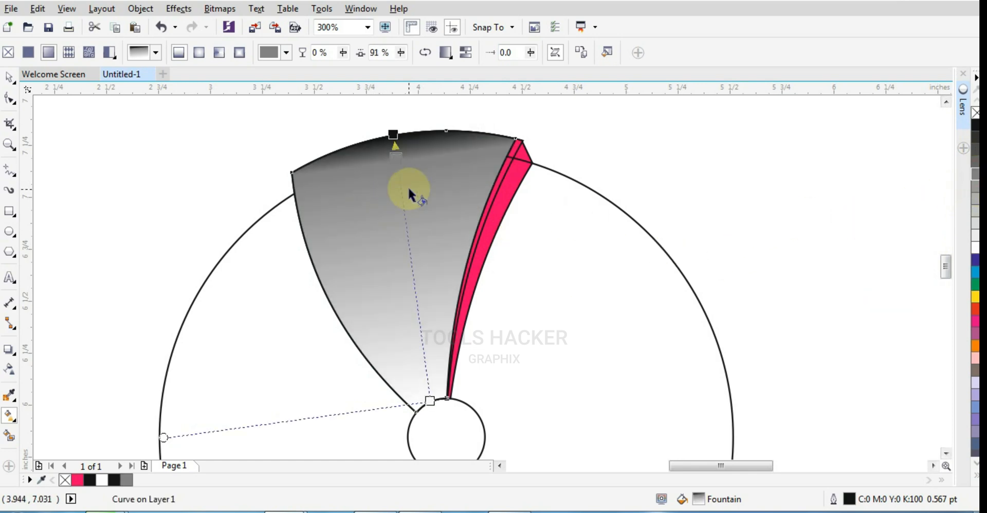
{"action": "key", "text": "ctrl+z"}
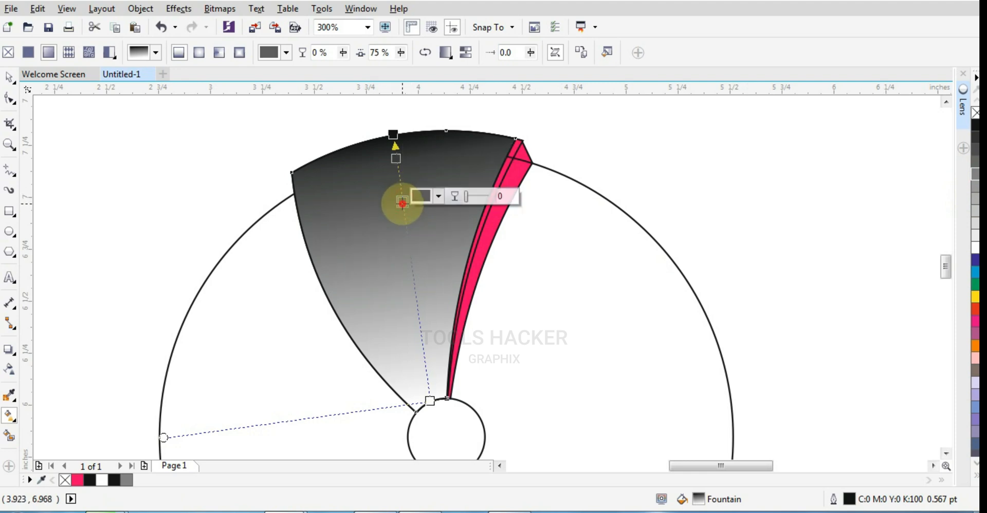
{"action": "double_click", "coordinate": [399, 185]}
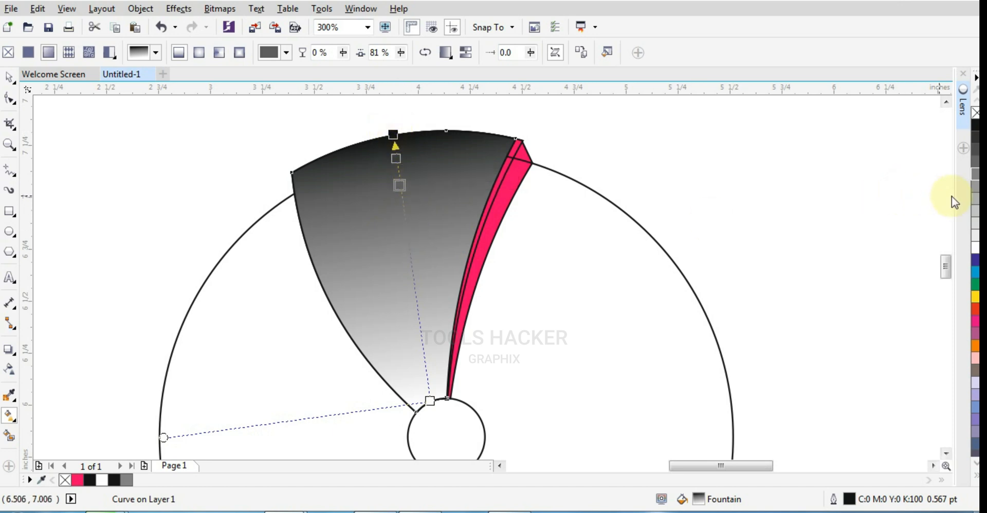
{"action": "left_click", "coordinate": [974, 199]}
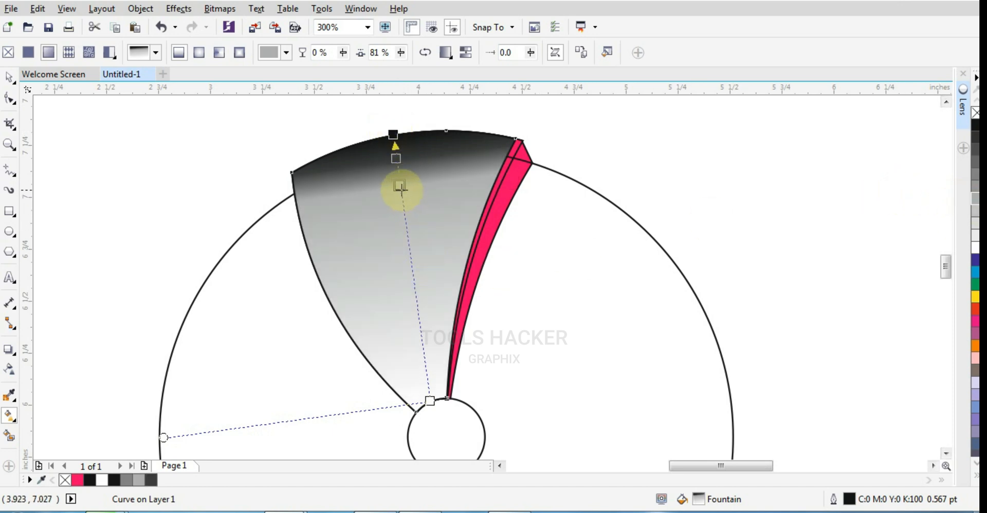
{"action": "left_click_drag", "start_coordinate": [400, 187], "coordinate": [404, 225]}
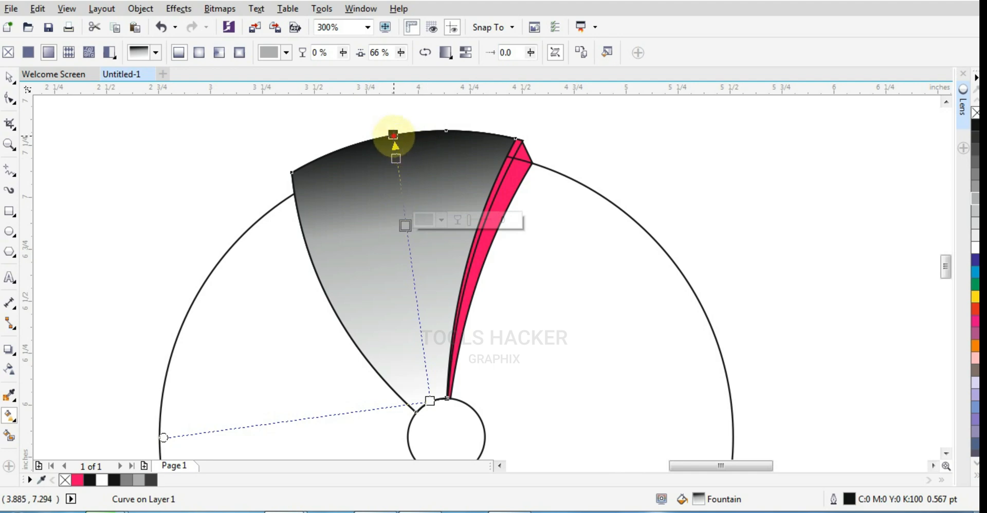
- Recolour the front blade's outer gradient end dark grey and its 91% stop medium grey
{"action": "left_click", "coordinate": [393, 136]}
{"action": "left_click", "coordinate": [974, 162]}
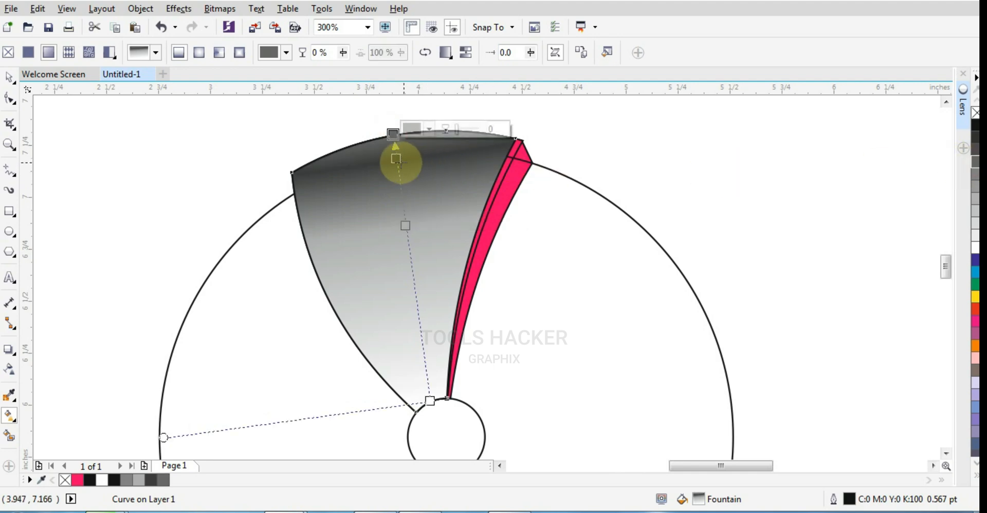
{"action": "left_click", "coordinate": [396, 159]}
{"action": "left_click", "coordinate": [974, 200]}
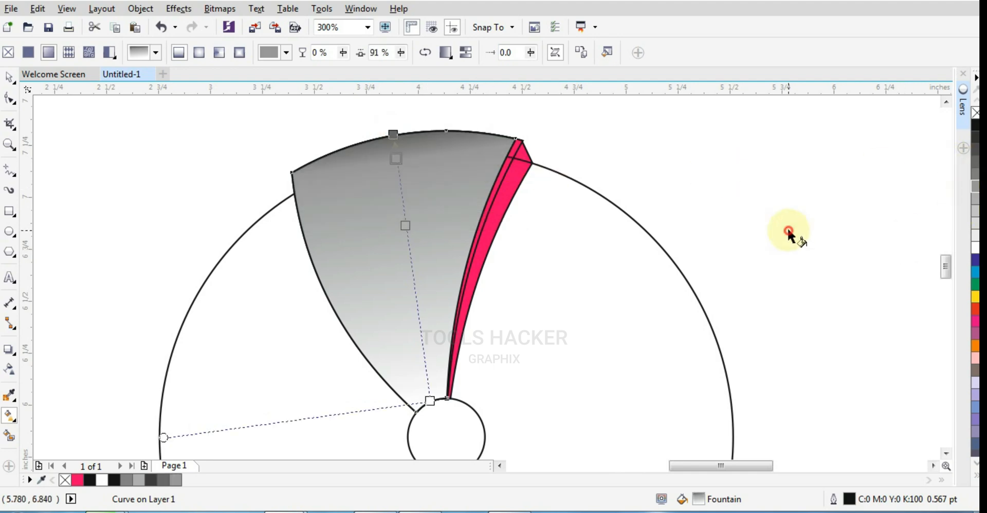
{"action": "left_click", "coordinate": [435, 287]}
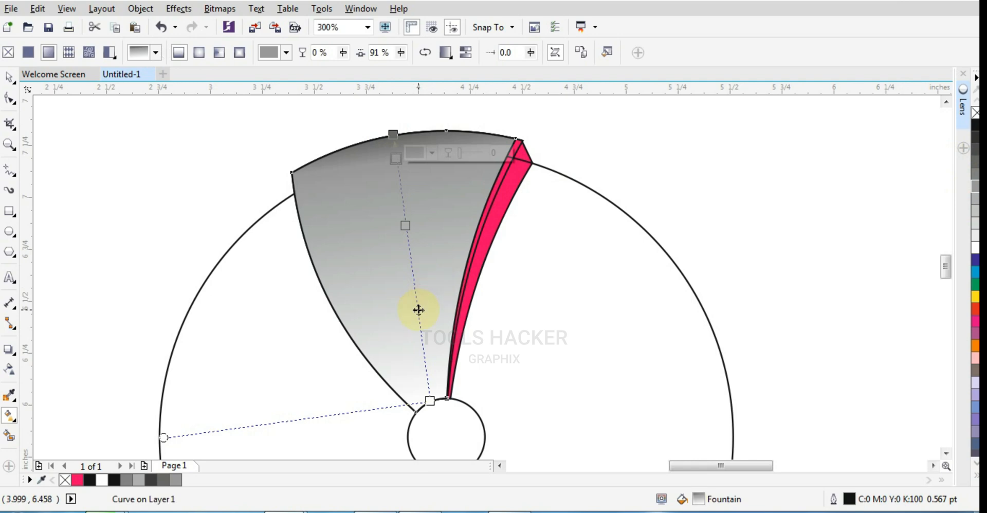
{"action": "left_click", "coordinate": [10, 76]}
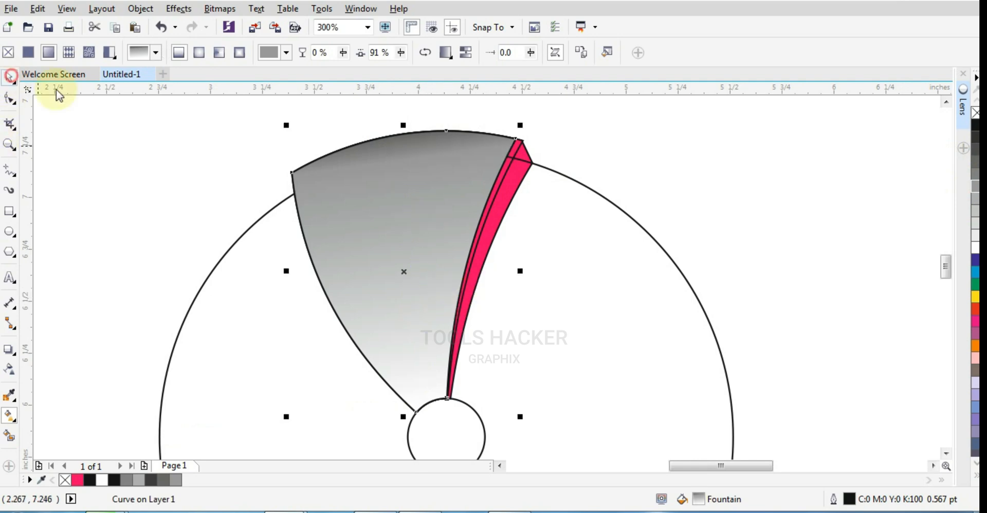
- Fill the middle blade with a linear gradient from 30% black at the small circle to near-black at its outer tip
{"action": "left_click", "coordinate": [493, 199]}
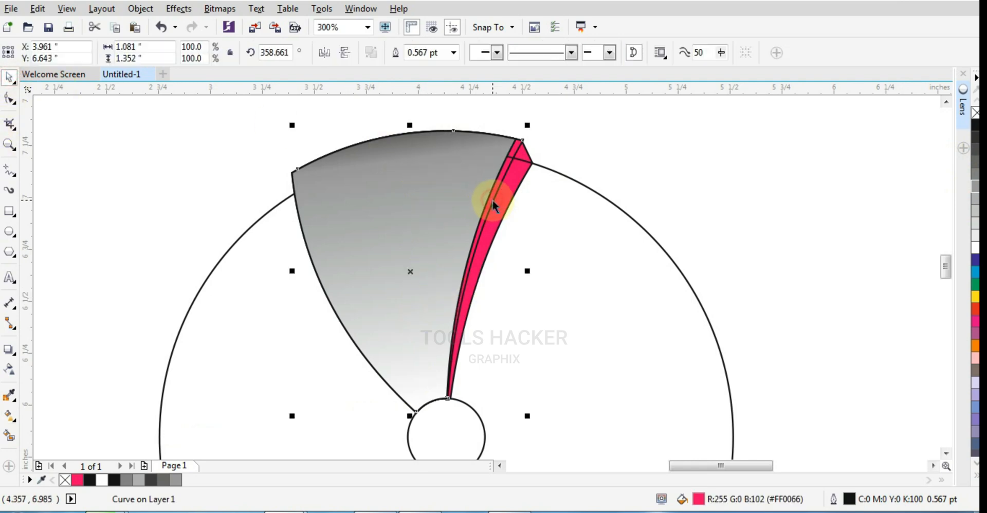
{"action": "left_click", "coordinate": [976, 211]}
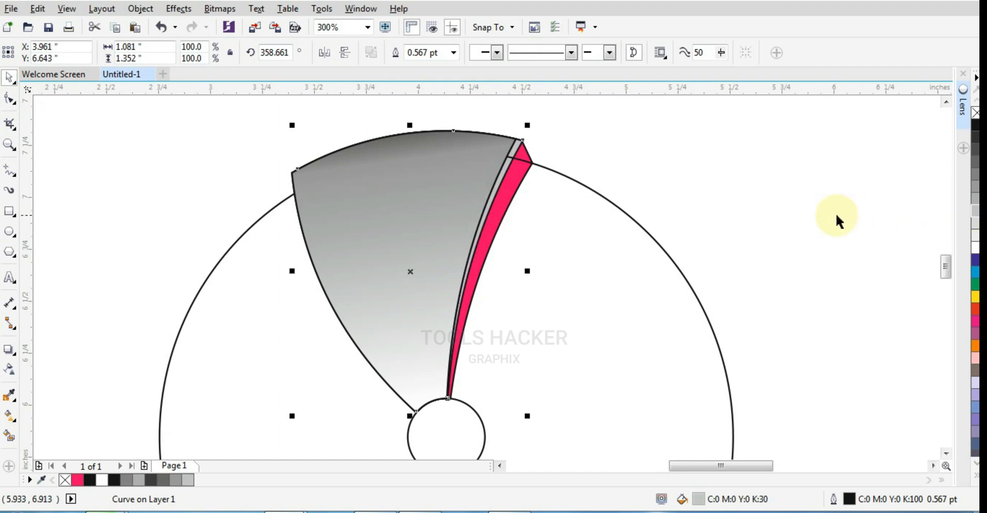
{"action": "left_click", "coordinate": [11, 434]}
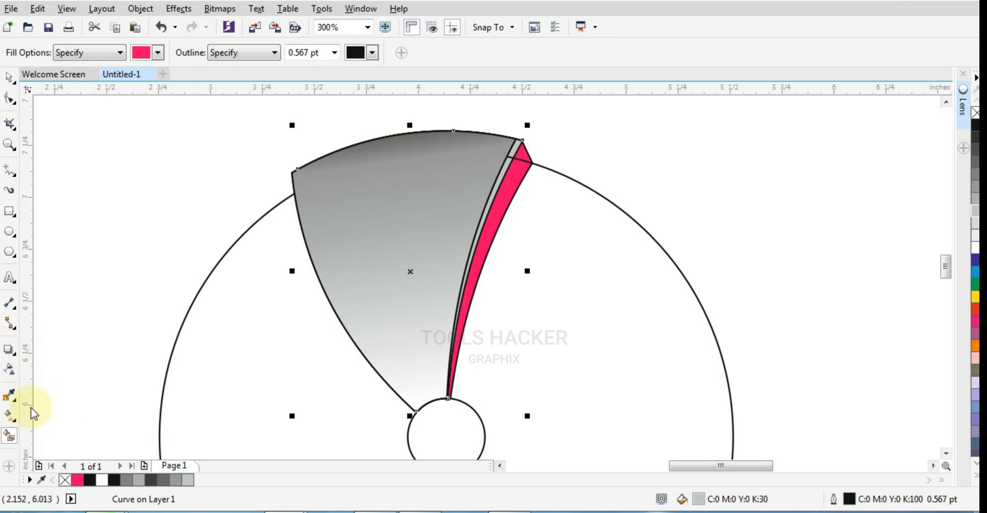
{"action": "left_click", "coordinate": [9, 415]}
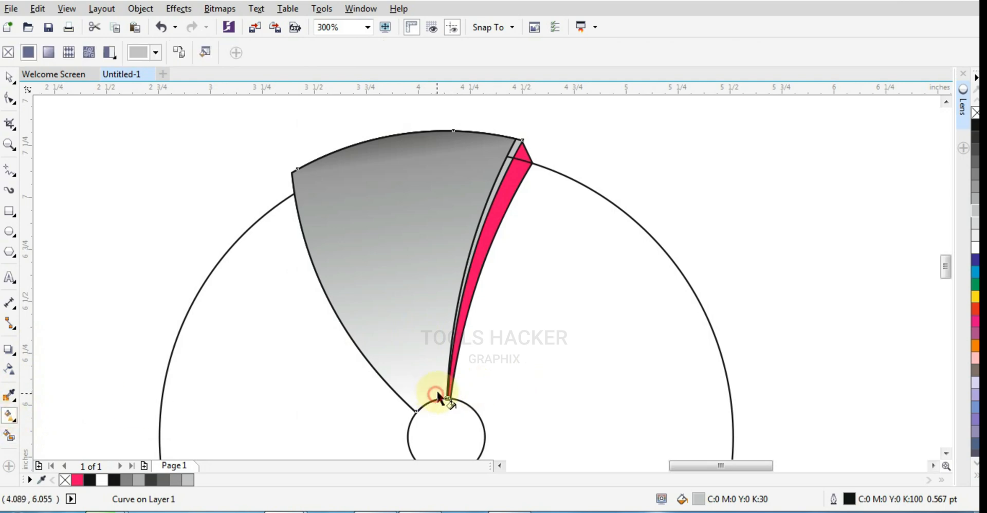
{"action": "left_click_drag", "start_coordinate": [435, 399], "coordinate": [509, 150]}
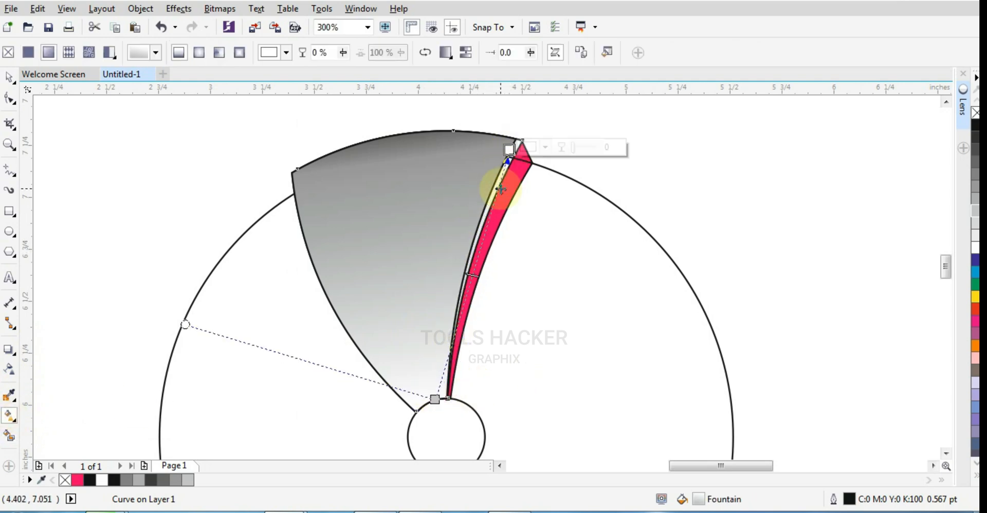
{"action": "scroll", "coordinate": [503, 189], "scroll_direction": "up", "scroll_amount": 1}
{"action": "scroll", "coordinate": [502, 204], "scroll_direction": "down", "scroll_amount": 1}
{"action": "left_click", "coordinate": [975, 138]}
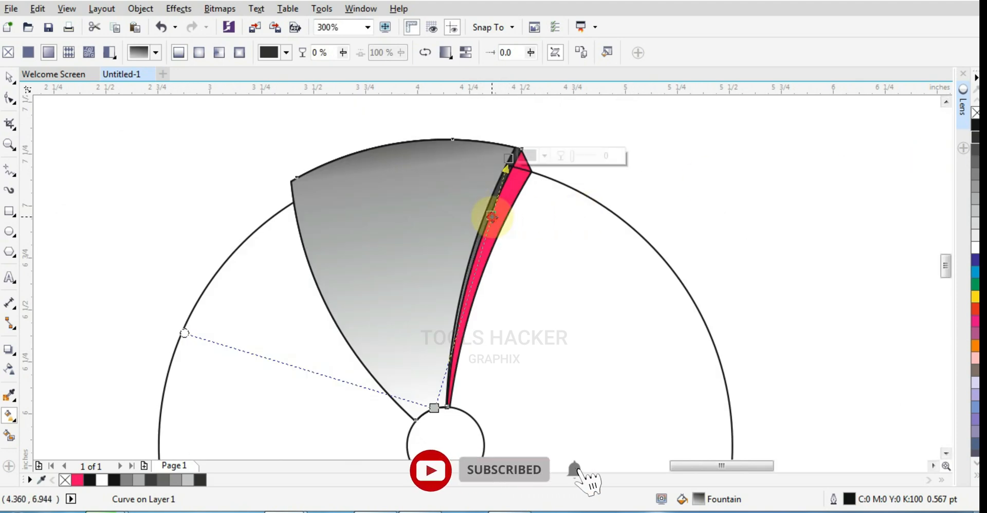
- Add gradient stops at 77%, 54% and 34% along the middle blade, and colour the 34% and 77% stops white
{"action": "double_click", "coordinate": [492, 216]}
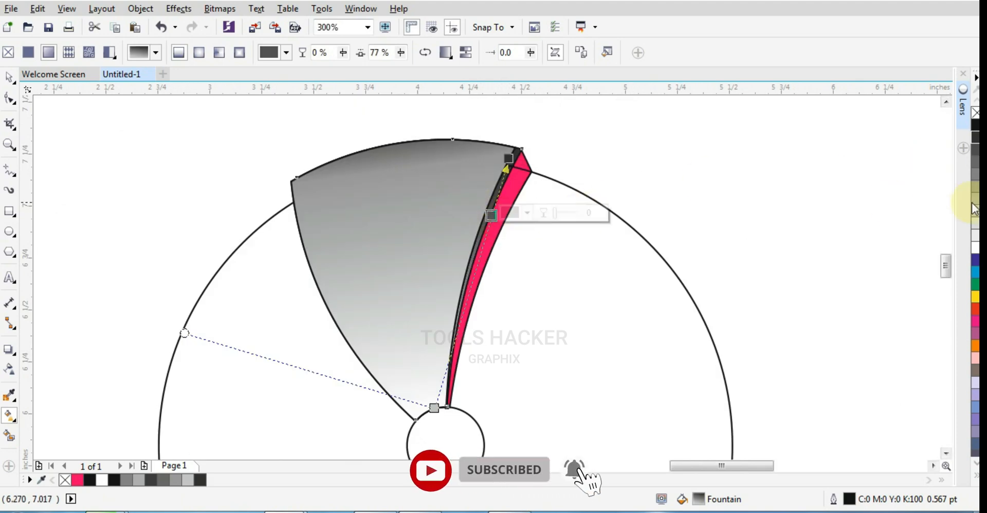
{"action": "double_click", "coordinate": [459, 323]}
{"action": "double_click", "coordinate": [475, 274]}
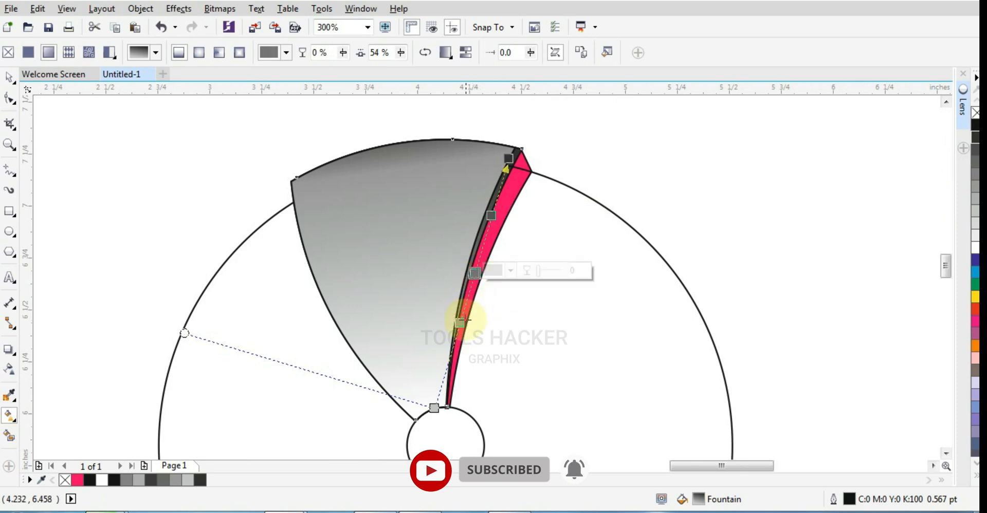
{"action": "left_click", "coordinate": [459, 324]}
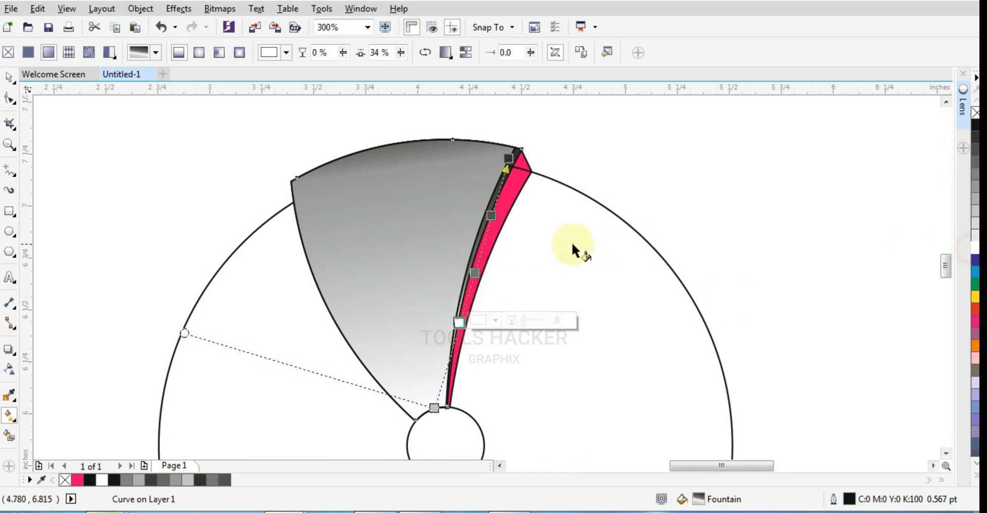
{"action": "double_click", "coordinate": [491, 215]}
{"action": "left_click", "coordinate": [971, 250]}
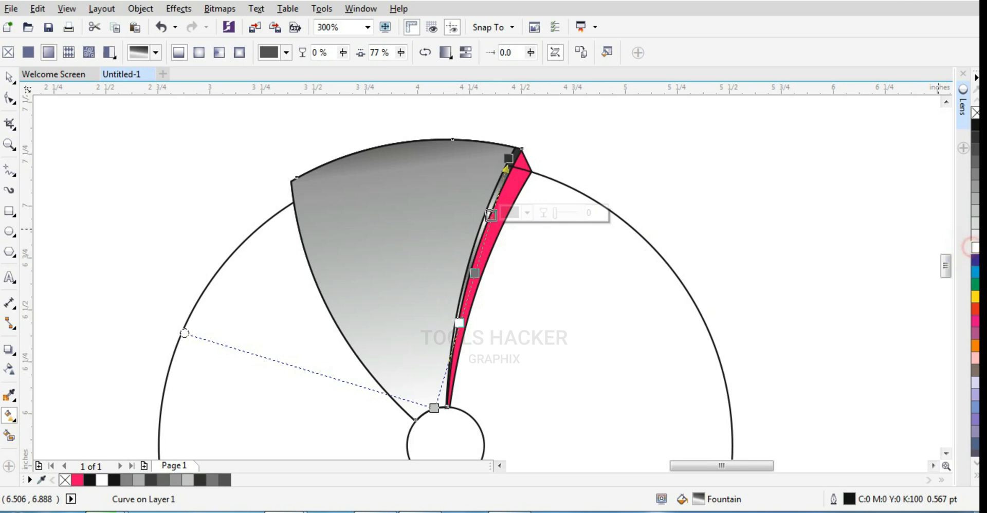
{"action": "left_click", "coordinate": [10, 77]}
{"action": "left_click", "coordinate": [330, 207]}
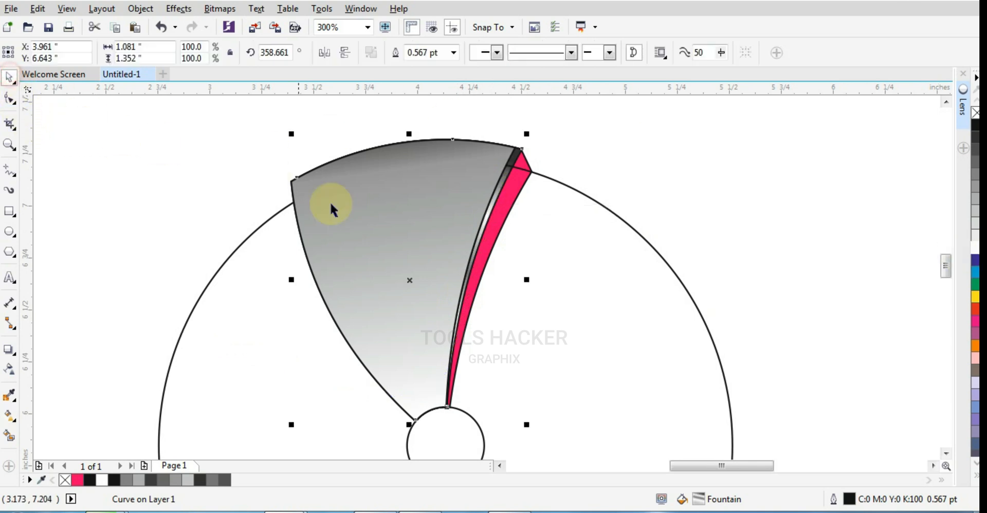
{"action": "left_click", "coordinate": [485, 254]}
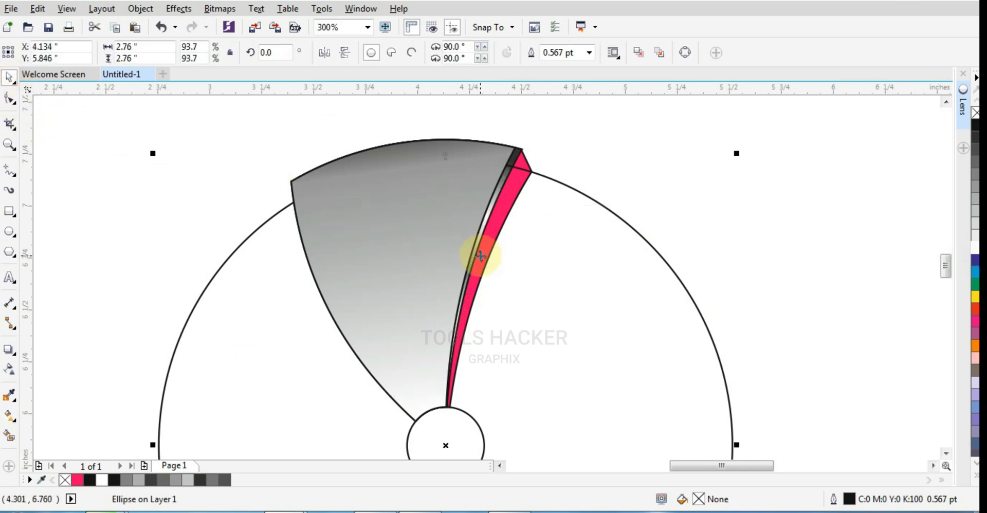
{"action": "key", "text": "ctrl+r"}
{"action": "key", "text": "ctrl+z"}
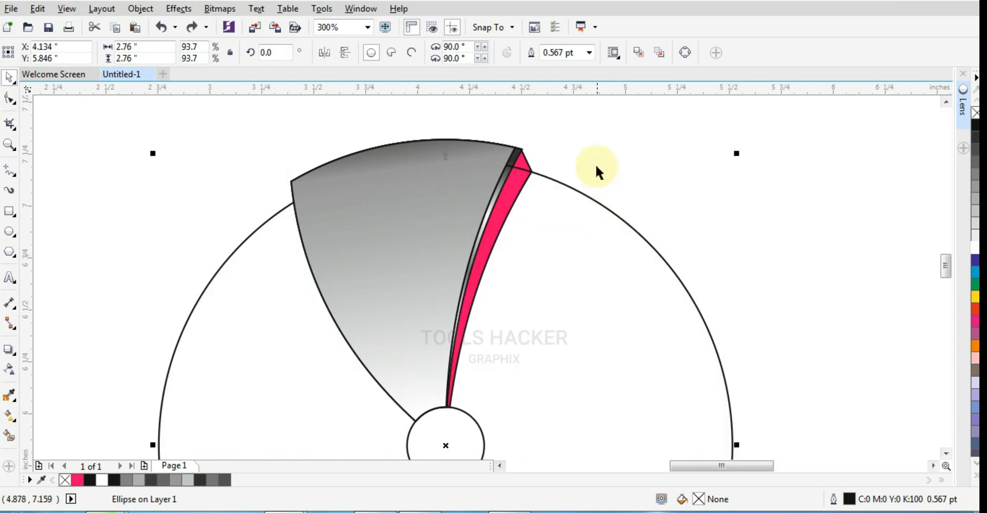
- Apply the middle blade's grey and white gradient fill to the pink back blade
{"action": "left_click", "coordinate": [595, 164]}
{"action": "left_click", "coordinate": [522, 163]}
{"action": "key", "text": "ctrl+r"}
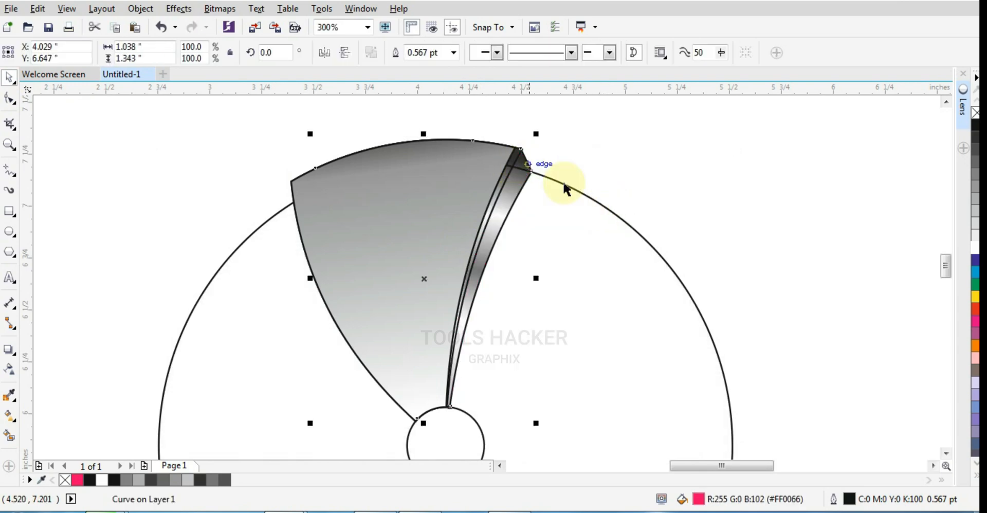
{"action": "left_click", "coordinate": [495, 227]}
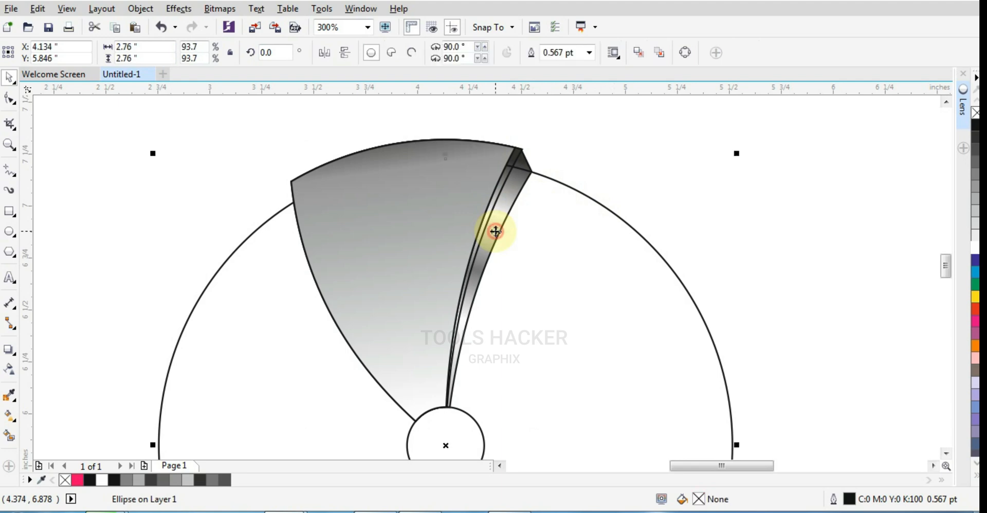
{"action": "left_click", "coordinate": [524, 164]}
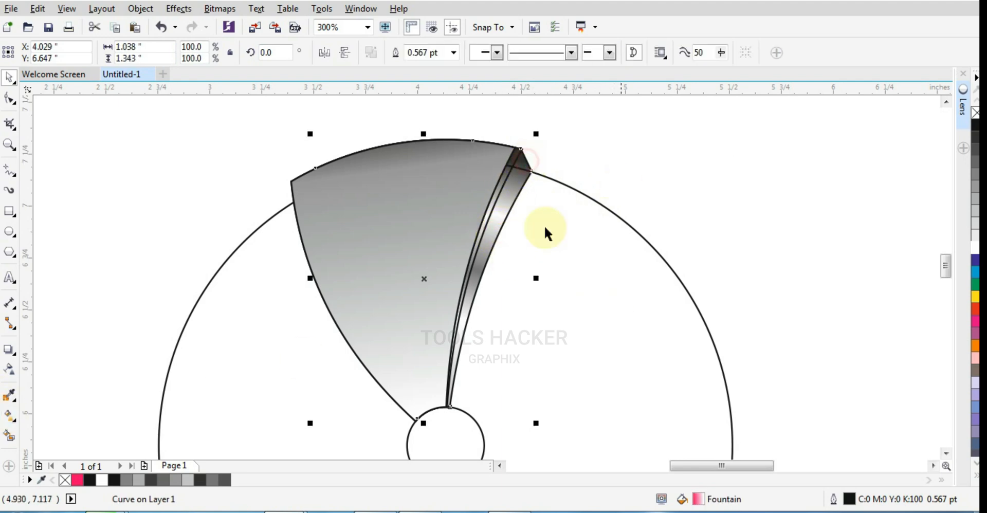
- Recolour the back blade's inner gradient end, 54% stop and outer gradient end red
{"action": "left_click", "coordinate": [10, 436]}
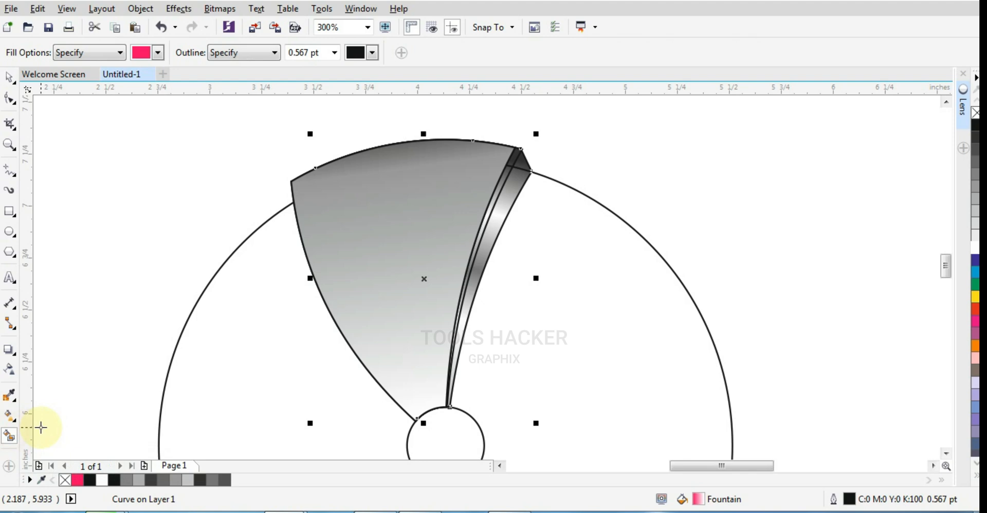
{"action": "left_click", "coordinate": [12, 414]}
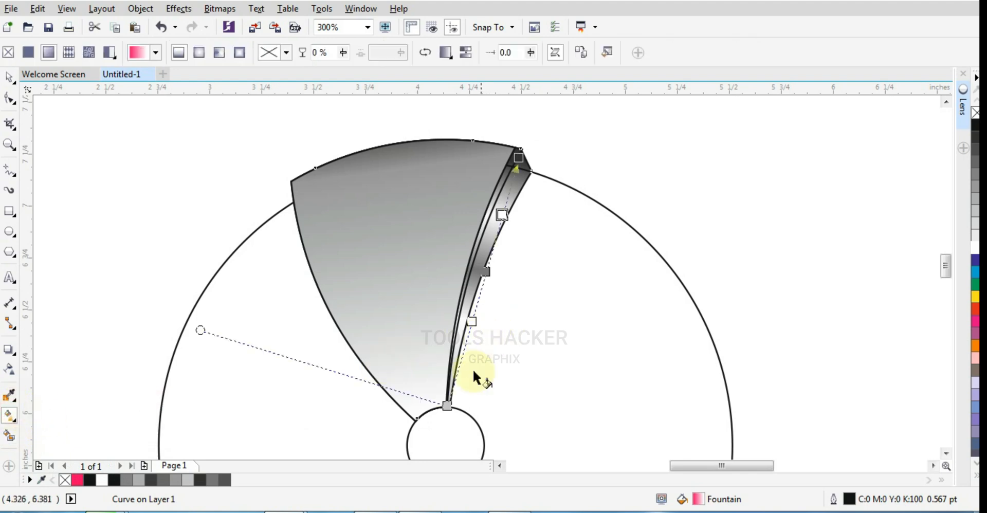
{"action": "left_click", "coordinate": [447, 404]}
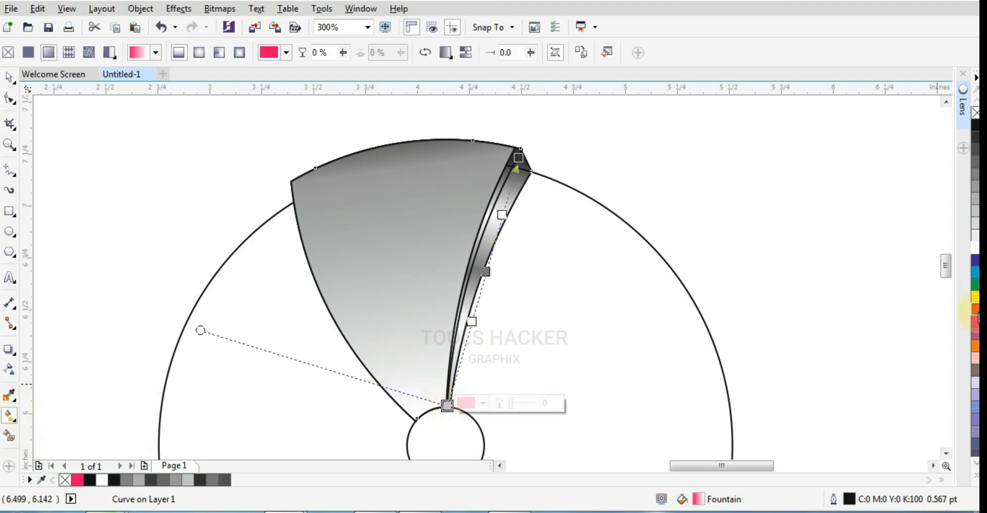
{"action": "left_click", "coordinate": [974, 315]}
{"action": "left_click", "coordinate": [486, 271]}
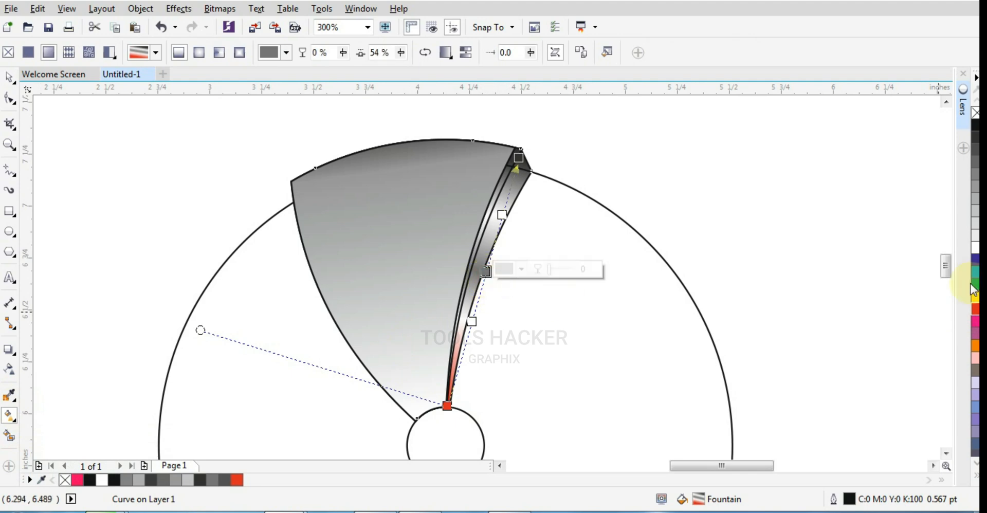
{"action": "left_click", "coordinate": [976, 309]}
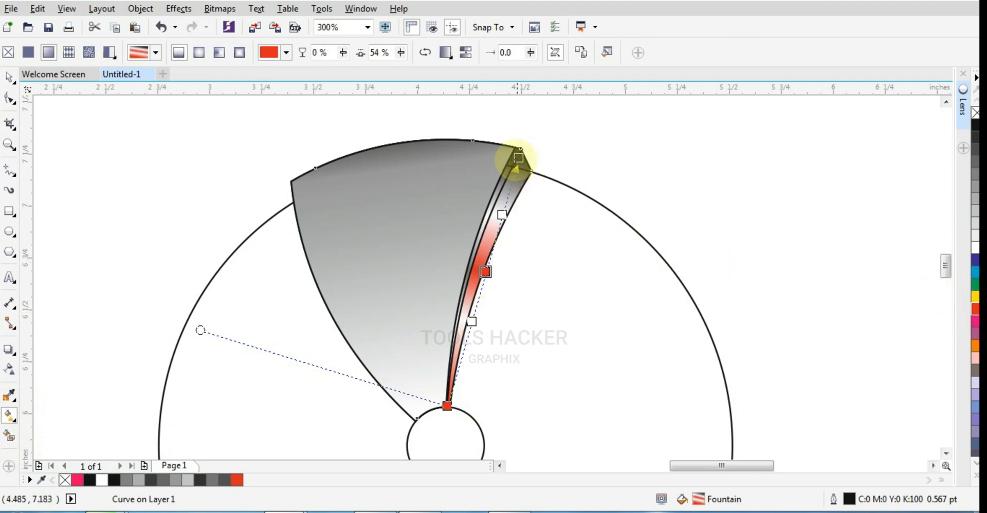
{"action": "left_click", "coordinate": [518, 157]}
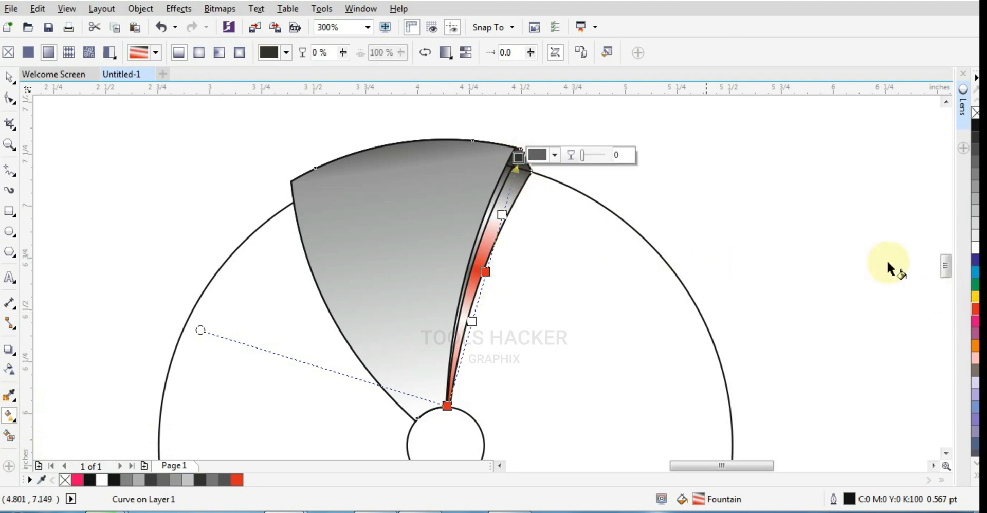
{"action": "left_click", "coordinate": [975, 309]}
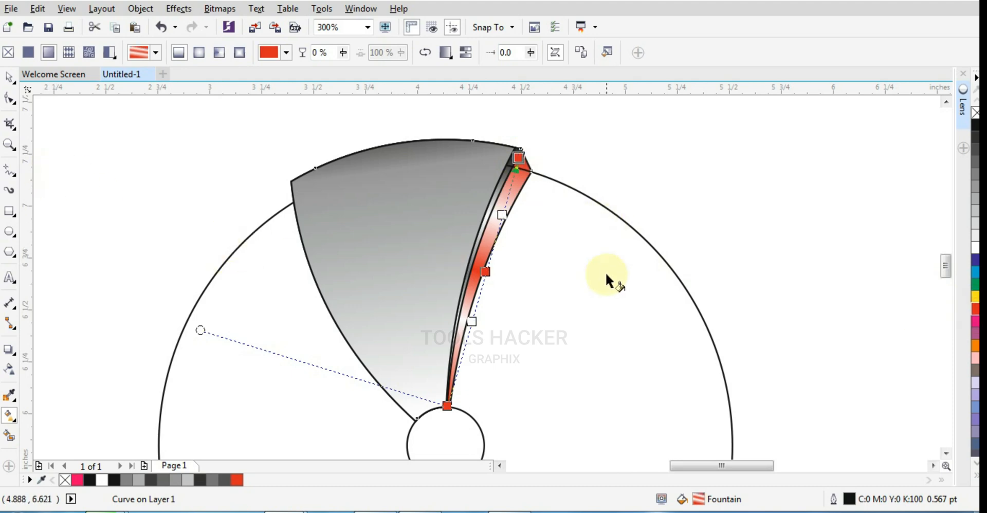
- Add stops at 90%, 67%, 42% and 19% to the back blade's gradient, with the 90% and 67% stops red
{"action": "double_click", "coordinate": [509, 183]}
{"action": "left_click", "coordinate": [975, 307]}
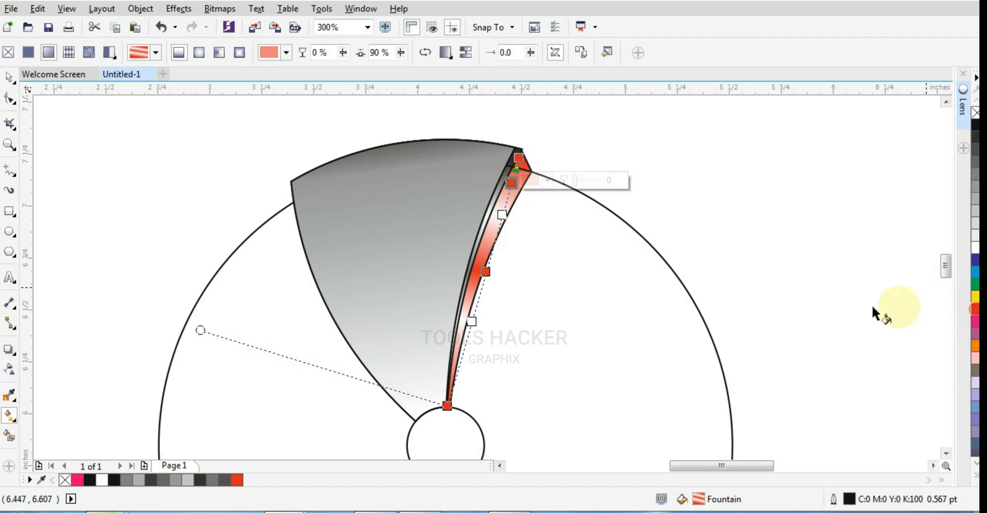
{"action": "double_click", "coordinate": [497, 241]}
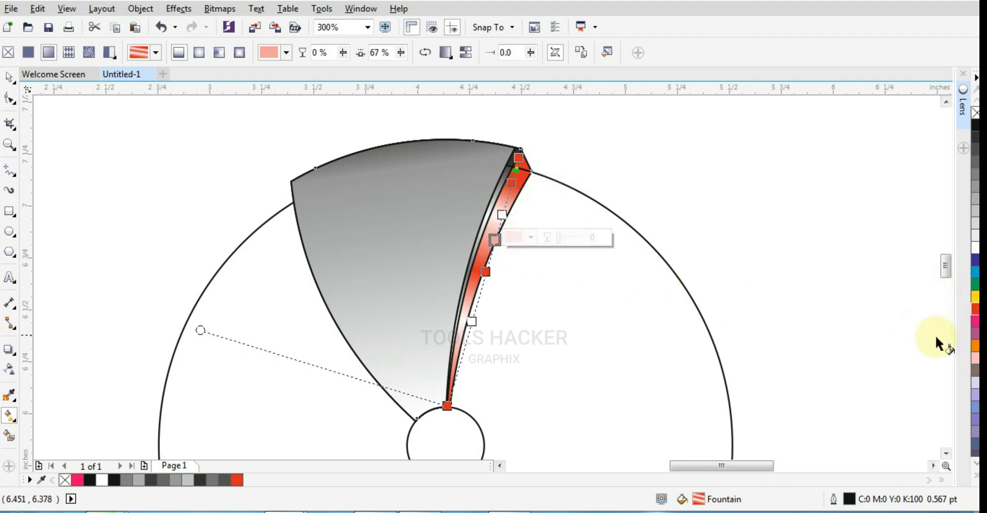
{"action": "double_click", "coordinate": [477, 301]}
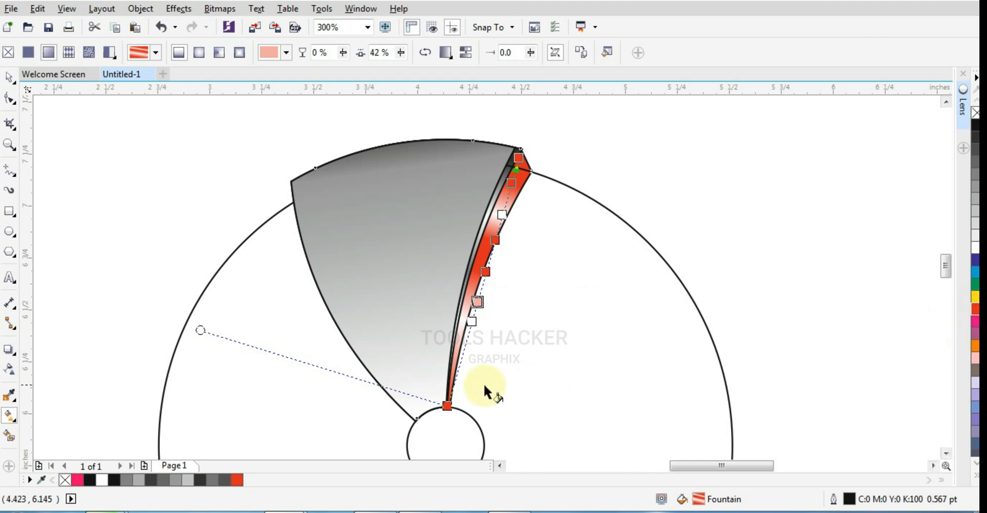
{"action": "double_click", "coordinate": [460, 358]}
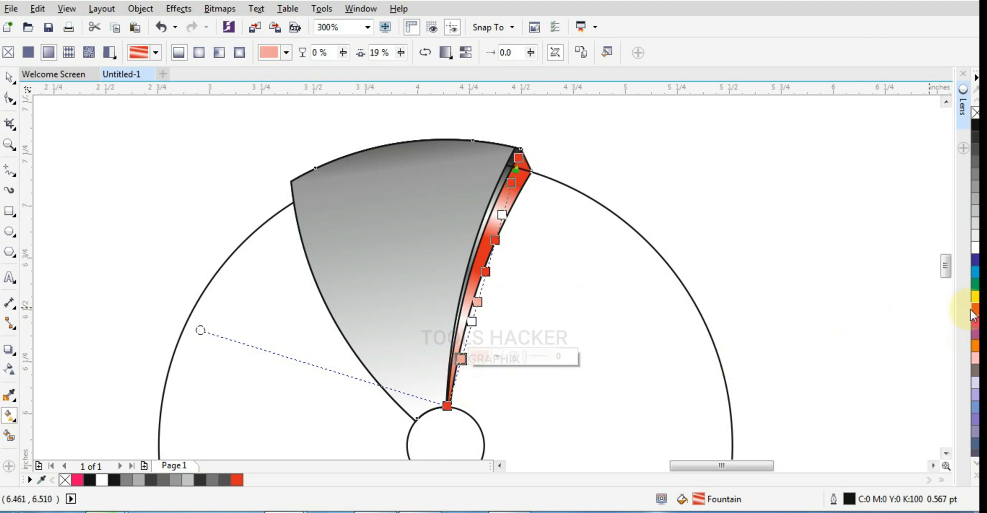
- Remove the outlines from the four blade objects and group them
{"action": "left_click", "coordinate": [8, 77]}
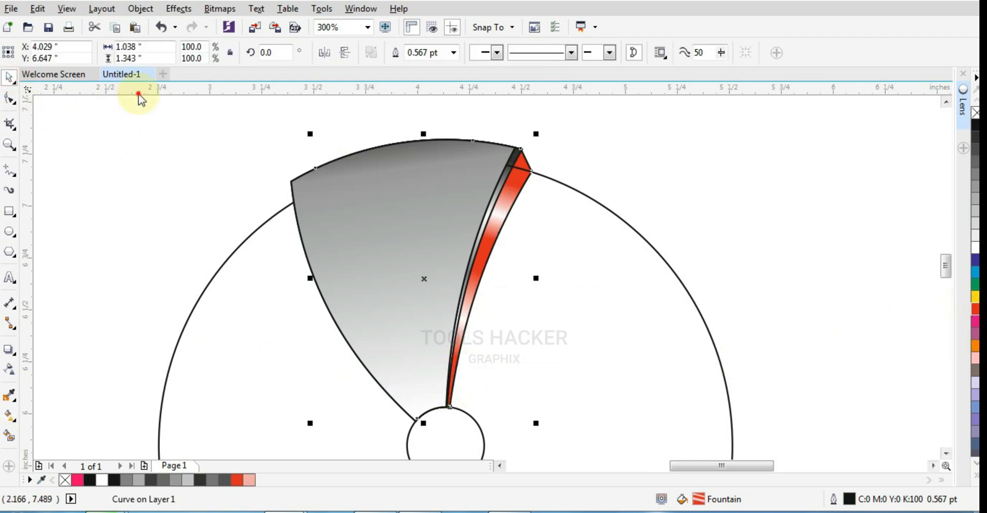
{"action": "mouse_move", "coordinate": [206, 119]}
{"action": "left_mouse_down"}
{"action": "mouse_move", "coordinate": [564, 385]}
{"action": "mouse_move", "coordinate": [595, 456]}
{"action": "left_mouse_up"}
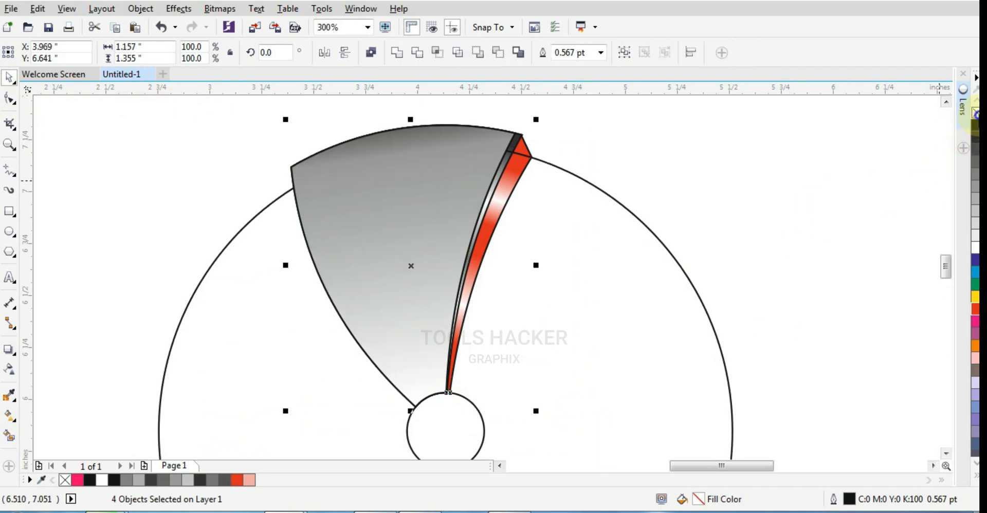
{"action": "right_click", "coordinate": [975, 114]}
{"action": "key", "text": "ctrl+g"}
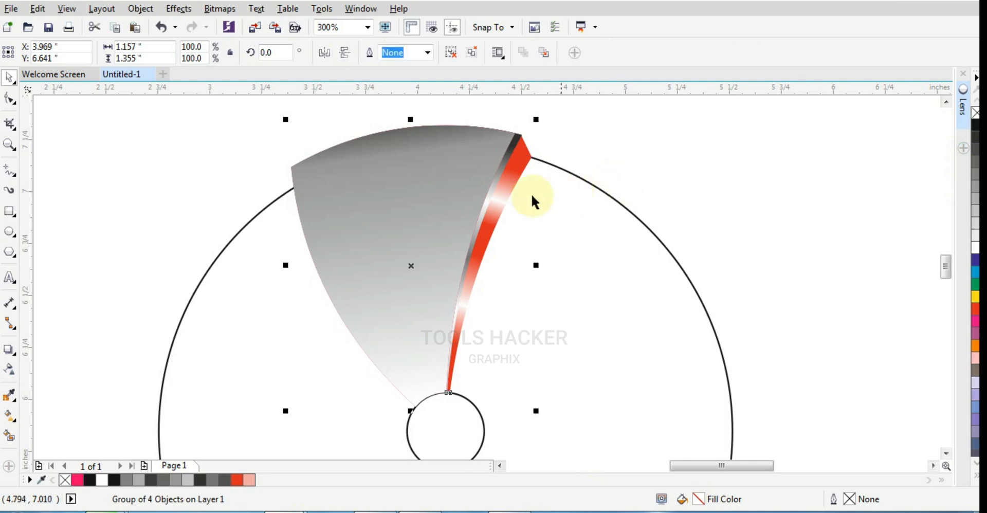
{"action": "scroll", "coordinate": [456, 204], "scroll_direction": "down", "scroll_amount": 2}
{"action": "left_click", "coordinate": [532, 211]}
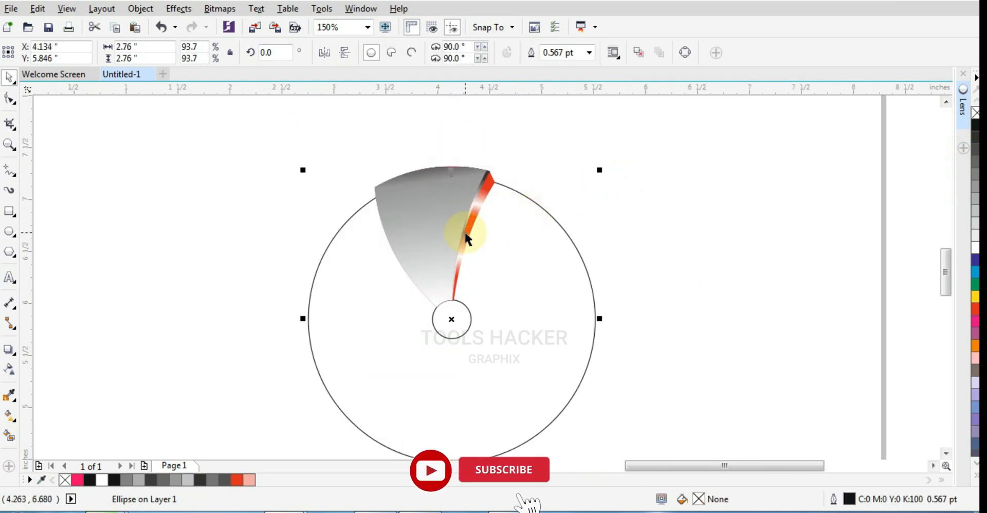
{"action": "left_click", "coordinate": [455, 213]}
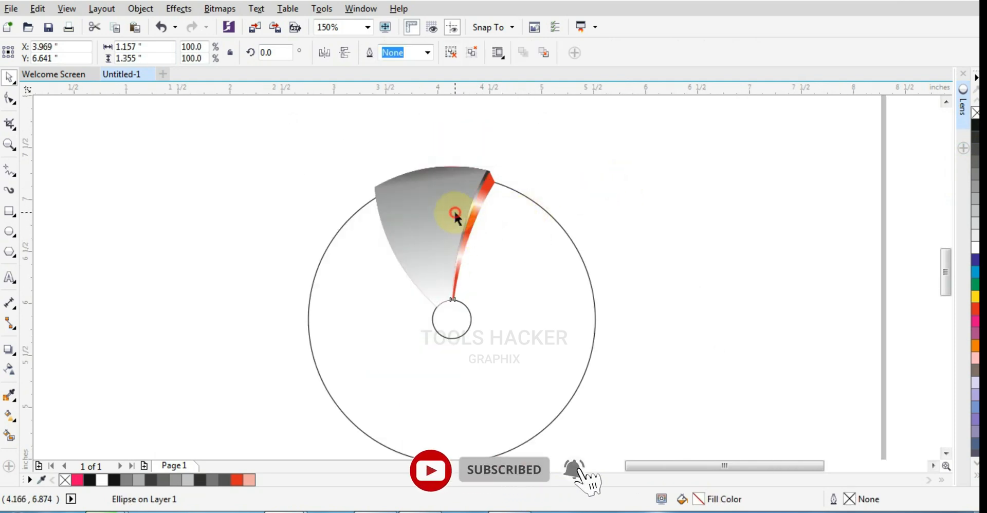
{"action": "left_click", "coordinate": [438, 200]}
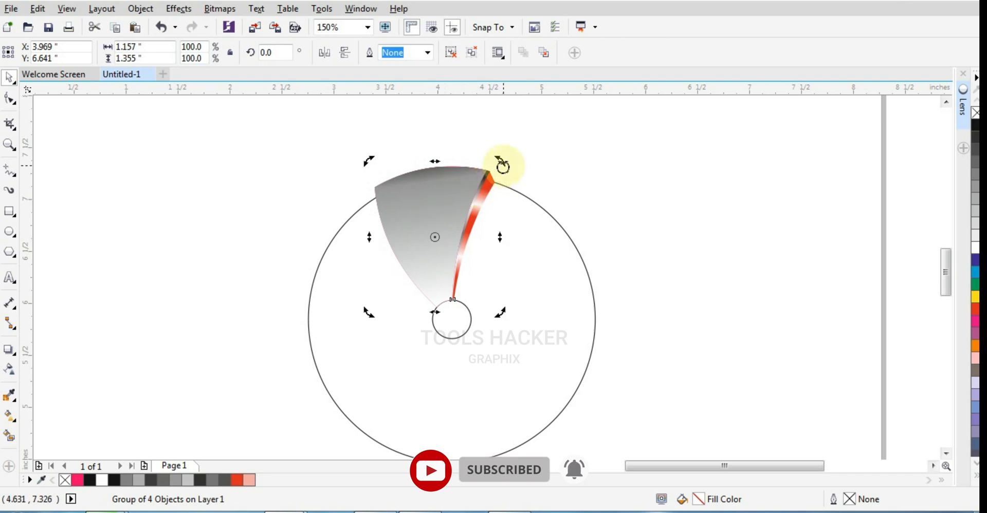
{"action": "left_click_drag", "start_coordinate": [503, 166], "coordinate": [578, 239]}
{"action": "key", "text": "ctrl+z"}
- Move the blade group's rotation centre to the centre of the circles and rotate a copy to the opposite side
{"action": "left_click", "coordinate": [457, 225]}
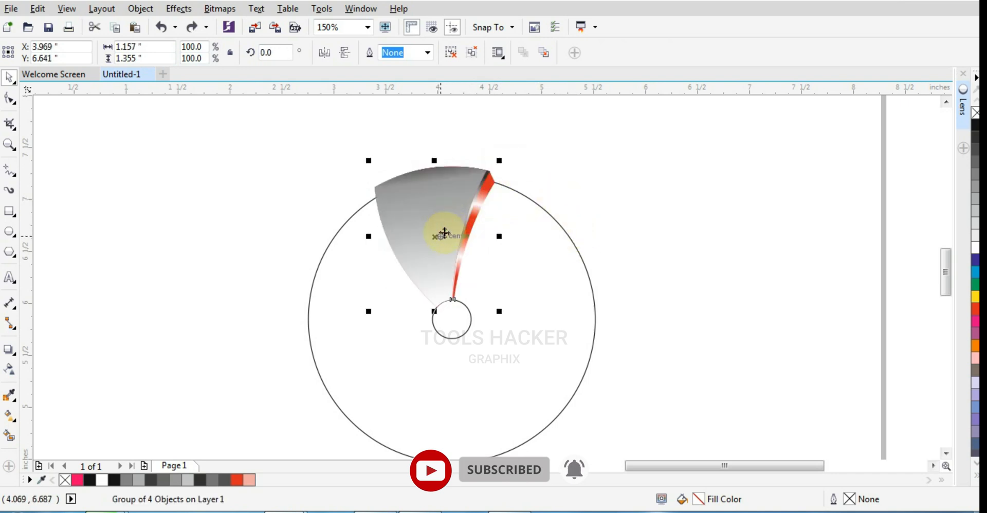
{"action": "left_click", "coordinate": [444, 233]}
{"action": "left_click_drag", "start_coordinate": [440, 235], "coordinate": [447, 313]}
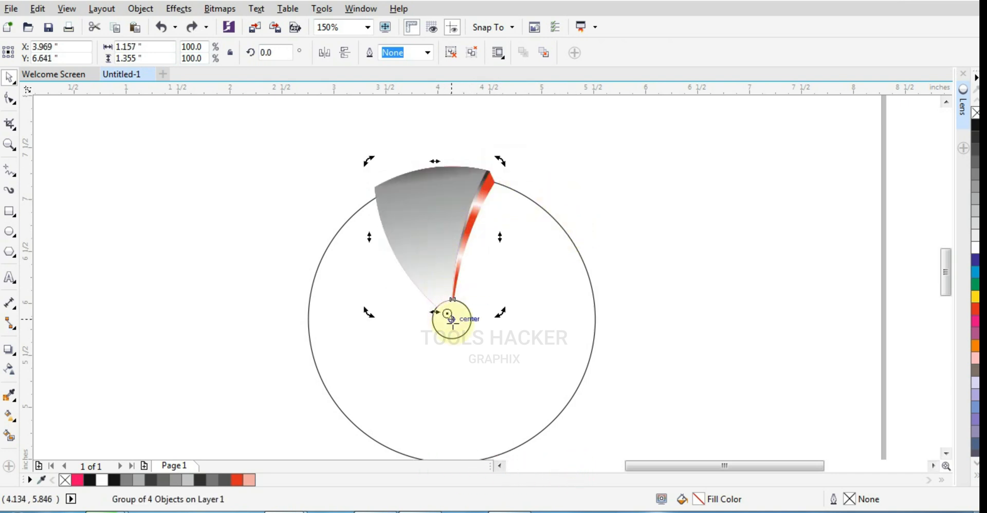
{"action": "scroll", "coordinate": [463, 300], "scroll_direction": "up", "scroll_amount": 1}
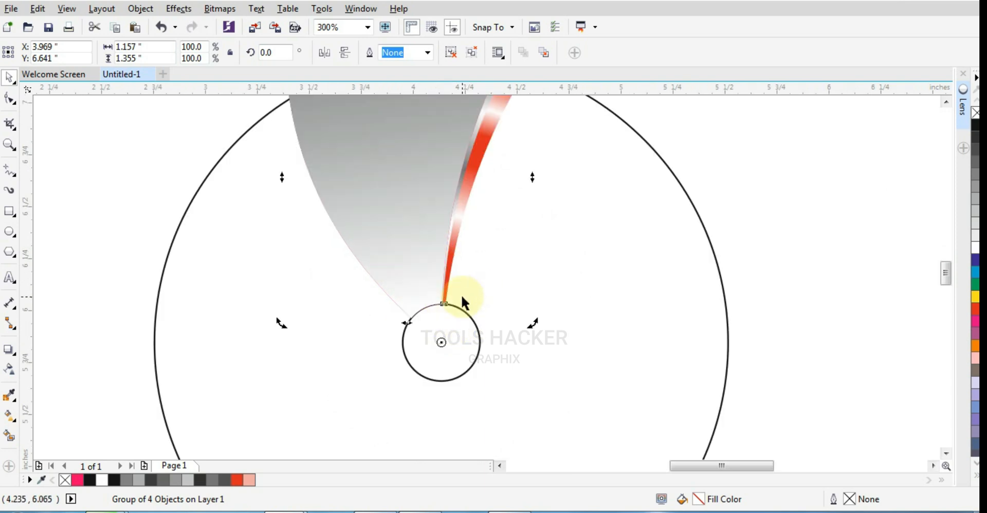
{"action": "scroll", "coordinate": [463, 300], "scroll_direction": "down", "scroll_amount": 1}
{"action": "left_click_drag", "start_coordinate": [502, 164], "coordinate": [417, 420]}
- Rotate a copy of the two opposite blade groups about the circles' centre to form four evenly spaced blades
{"action": "left_click", "coordinate": [437, 225]}
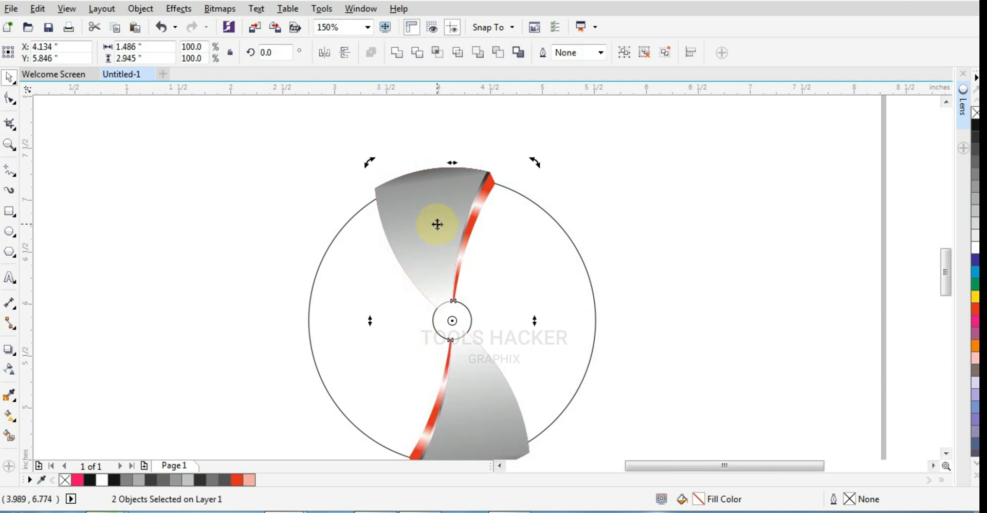
{"action": "left_click", "coordinate": [466, 199]}
{"action": "left_click", "coordinate": [445, 192]}
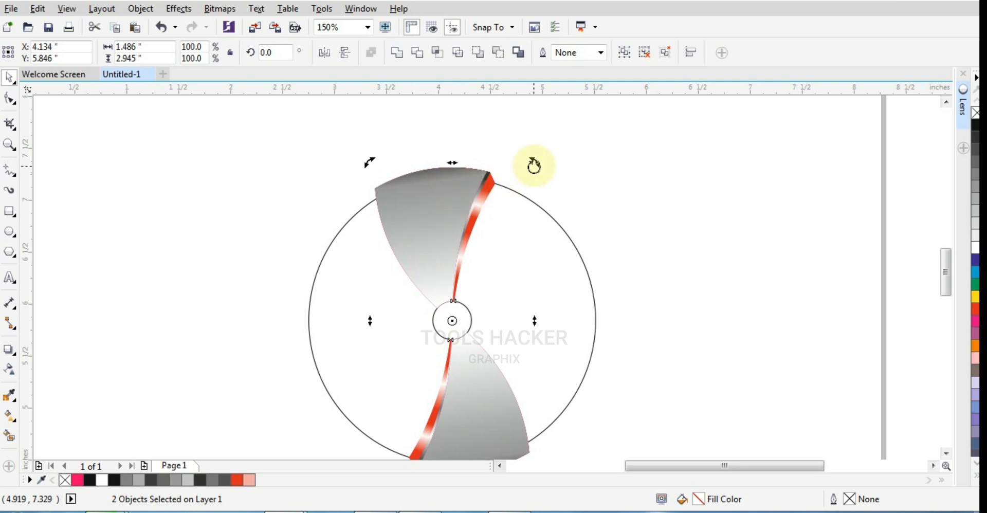
{"action": "left_click_drag", "start_coordinate": [535, 163], "coordinate": [617, 394]}
{"action": "right_click", "coordinate": [617, 394]}
{"action": "left_click", "coordinate": [646, 353]}
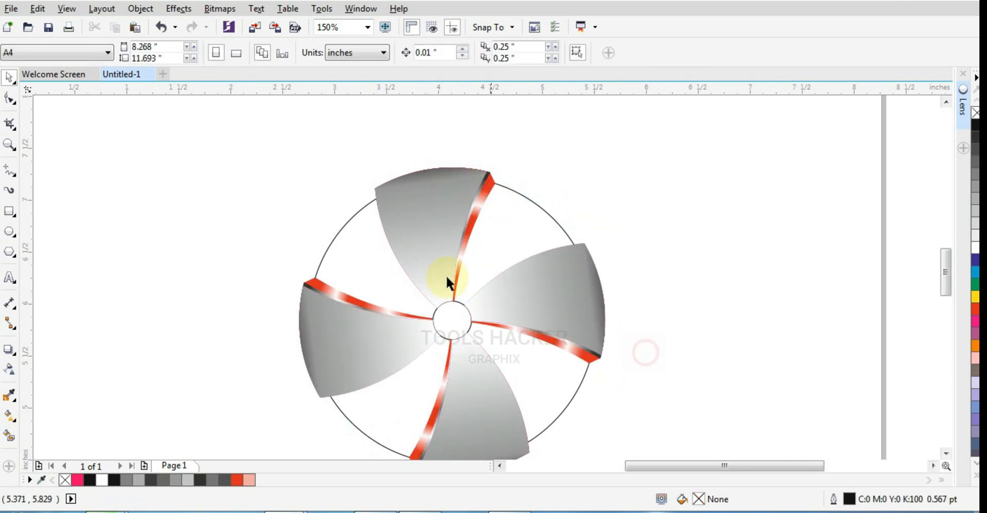
- Fill the large circle with red (M 100, Y 100) and remove its outline
{"action": "left_click", "coordinate": [370, 269]}
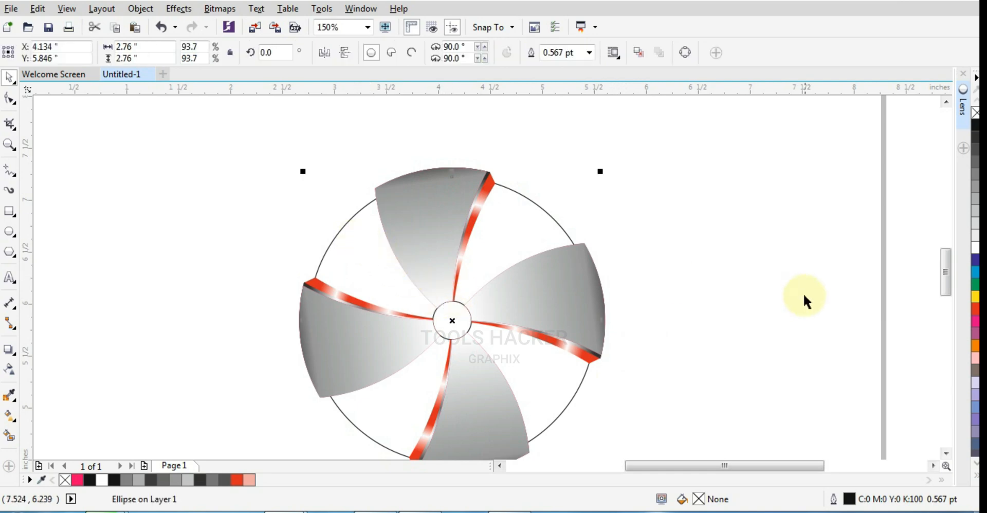
{"action": "left_click", "coordinate": [975, 313]}
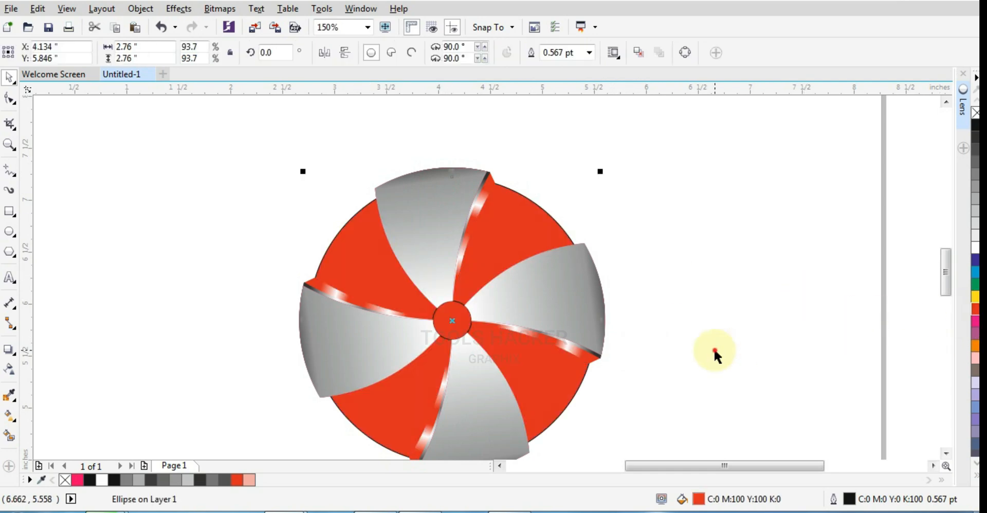
{"action": "left_click", "coordinate": [713, 348]}
{"action": "left_click", "coordinate": [538, 227]}
{"action": "right_click", "coordinate": [975, 113]}
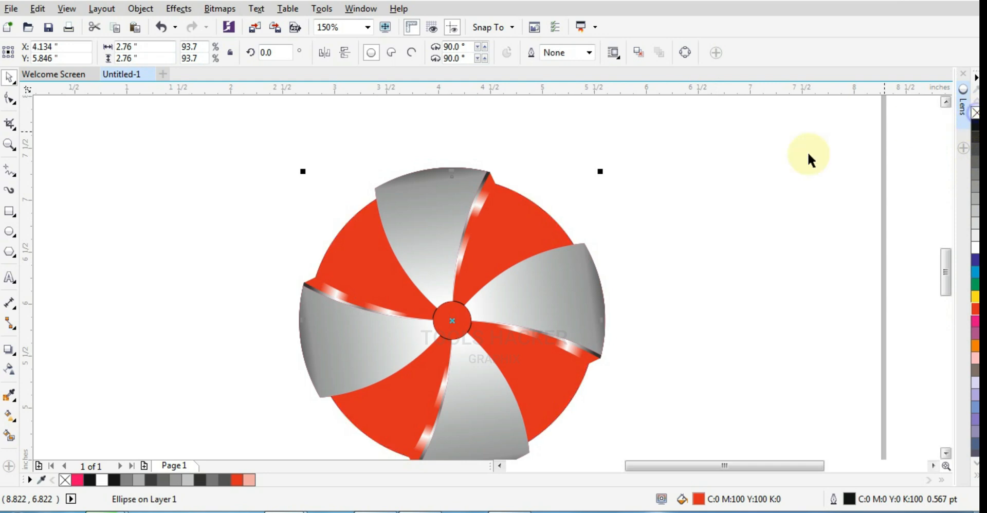
{"action": "left_click", "coordinate": [749, 184]}
- Give the large circle an elliptical fountain fill from white at its centre to red at its edge
{"action": "left_click", "coordinate": [540, 234]}
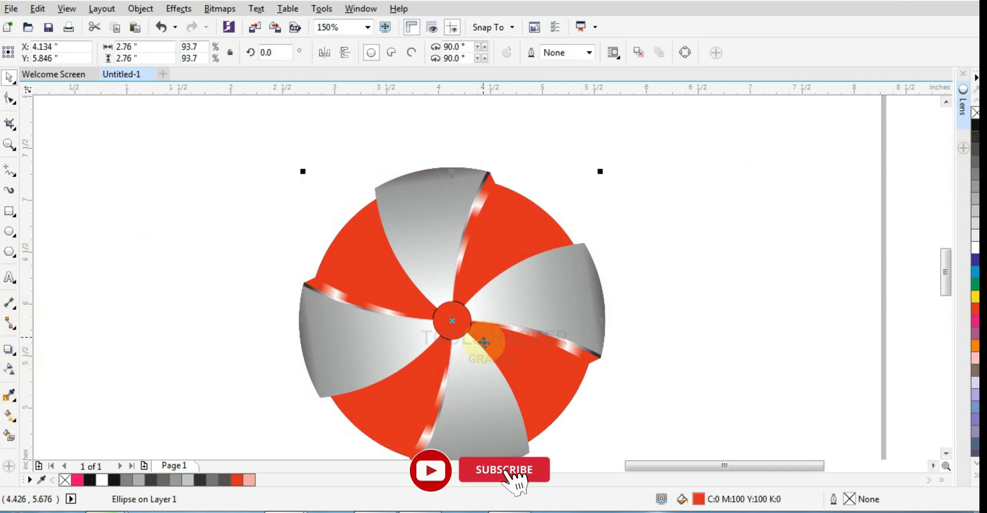
{"action": "left_click", "coordinate": [16, 426]}
{"action": "left_click", "coordinate": [25, 416]}
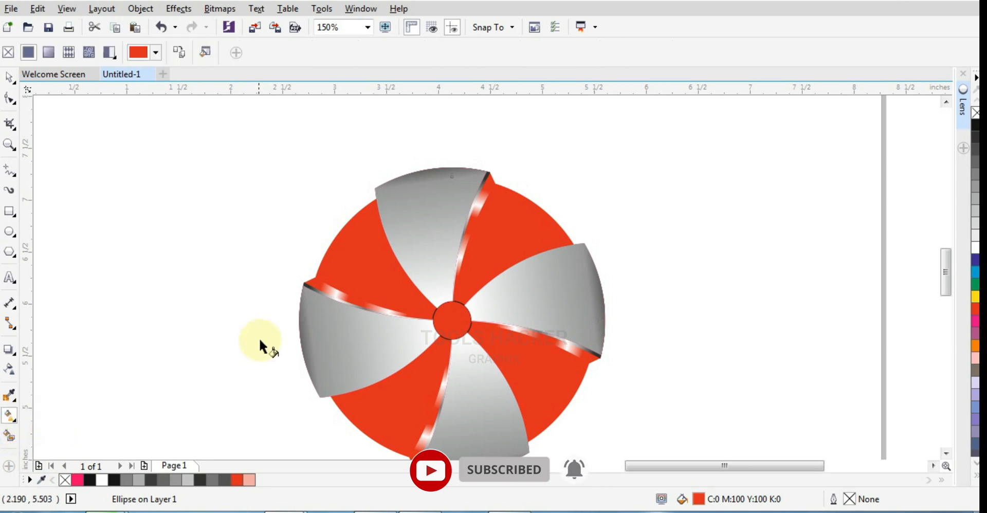
{"action": "left_click", "coordinate": [49, 52]}
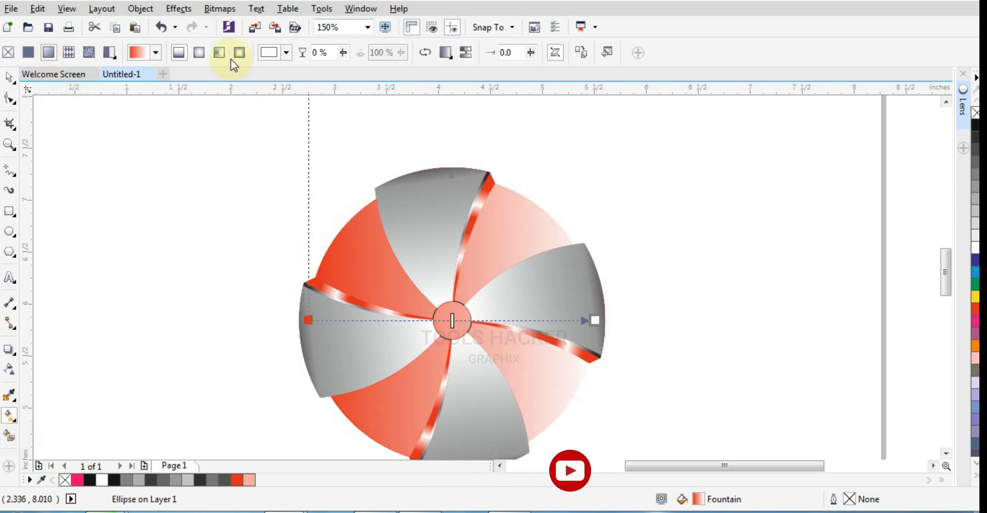
{"action": "left_click", "coordinate": [199, 52]}
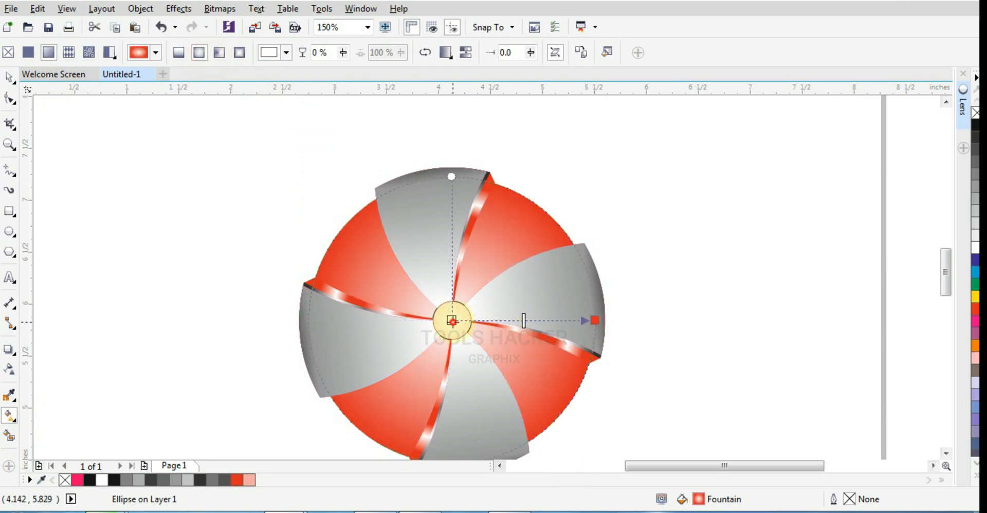
{"action": "left_click_drag", "start_coordinate": [452, 321], "coordinate": [408, 298]}
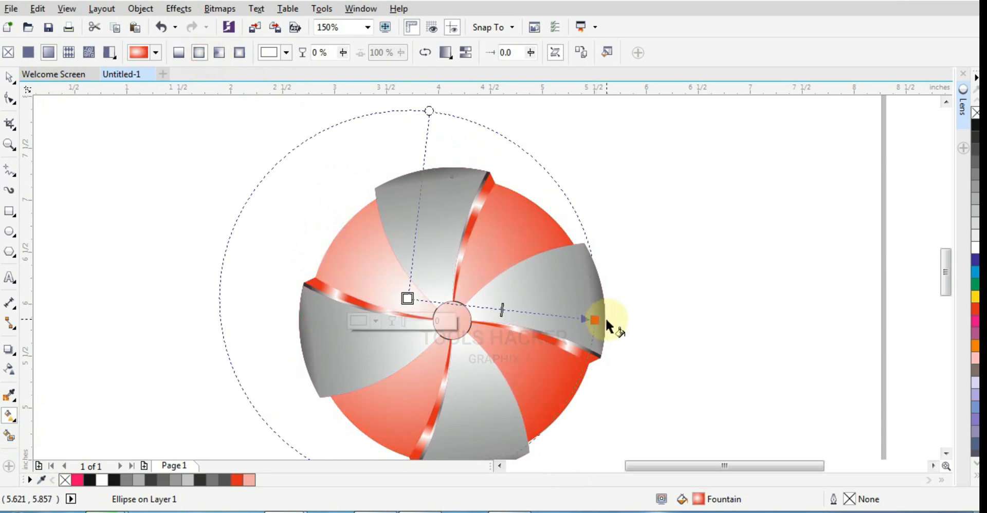
{"action": "key", "text": "ctrl+z"}
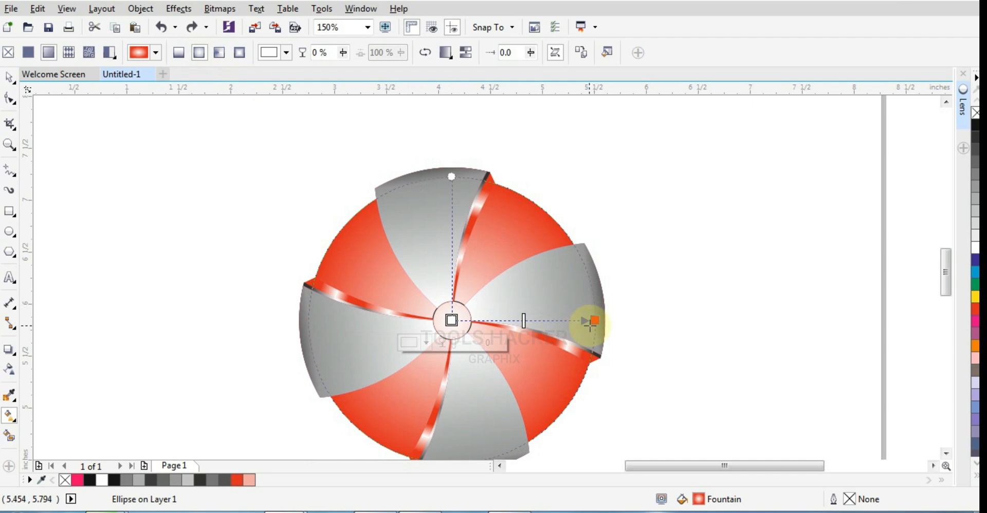
- Shrink the large circle's elliptical fountain fill and shift its white centre into the upper-left red sector
{"action": "left_click_drag", "start_coordinate": [594, 321], "coordinate": [545, 347]}
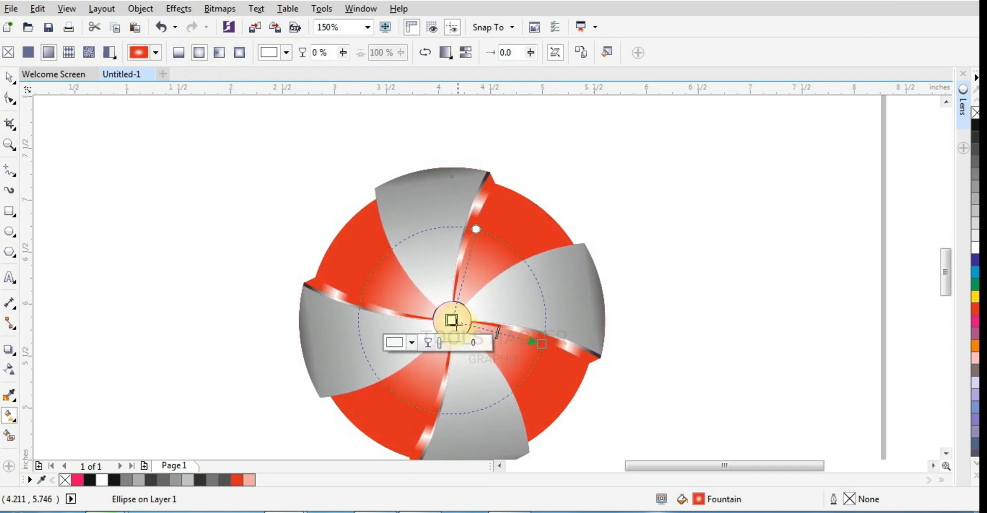
{"action": "left_click_drag", "start_coordinate": [452, 321], "coordinate": [404, 291]}
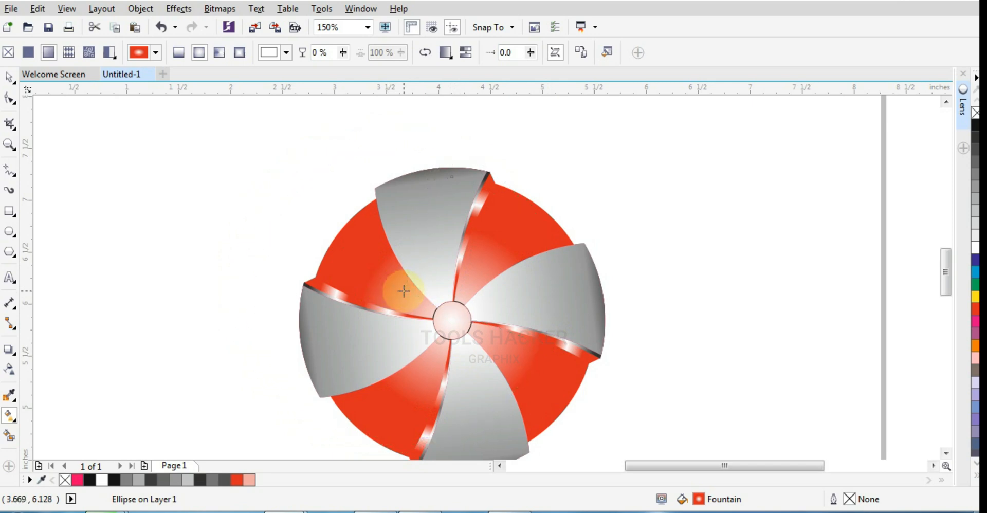
{"action": "left_click_drag", "start_coordinate": [535, 342], "coordinate": [467, 327]}
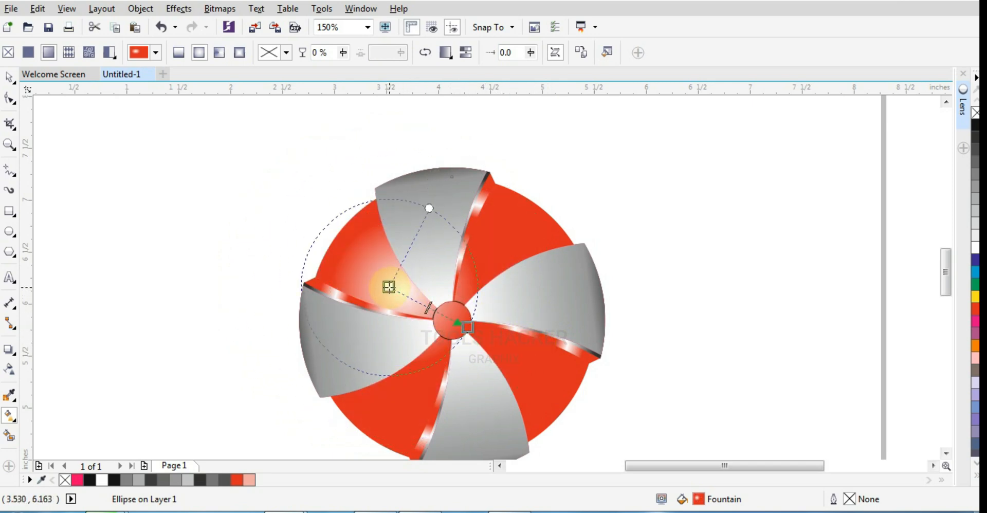
{"action": "left_click", "coordinate": [659, 225]}
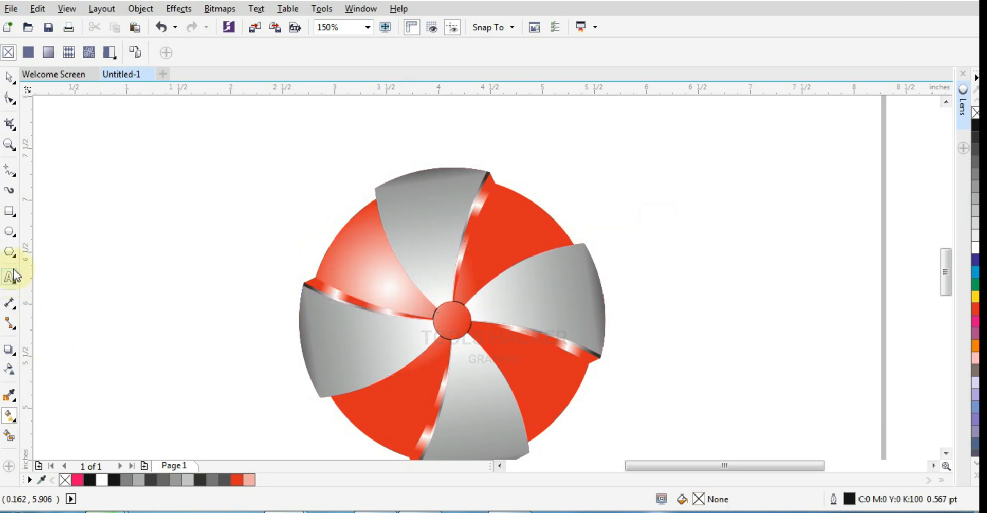
- Draw a circle about 0.45" in diameter on the upper-right red sector, fill it with white and remove its outline
{"action": "left_click", "coordinate": [9, 232]}
{"action": "left_click_drag", "start_coordinate": [492, 221], "coordinate": [512, 255]}
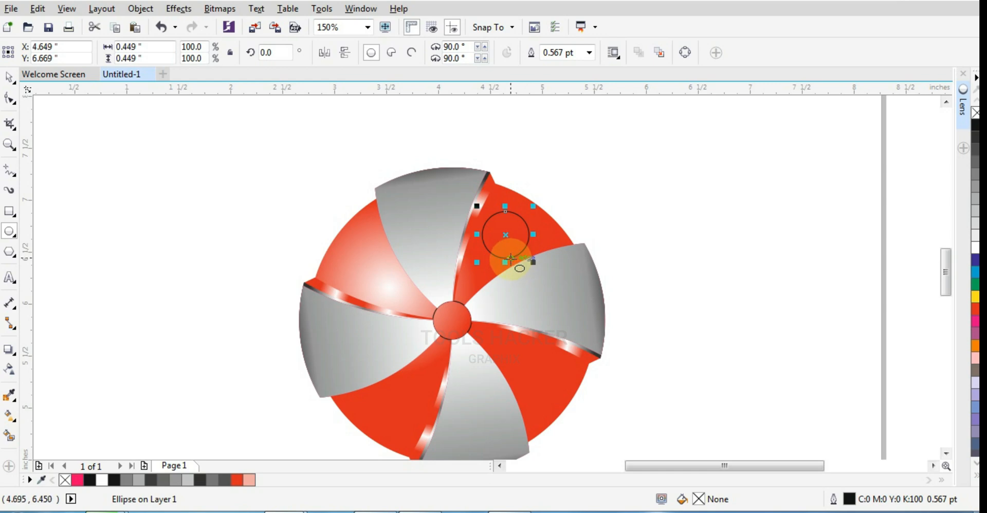
{"action": "scroll", "coordinate": [511, 258], "scroll_direction": "up", "scroll_amount": 2}
{"action": "left_click", "coordinate": [975, 248]}
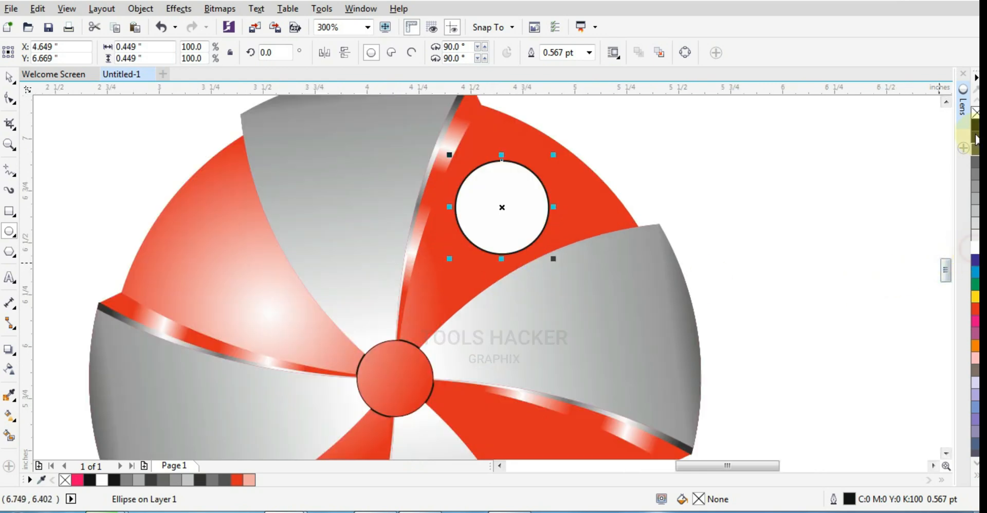
{"action": "right_click", "coordinate": [976, 112]}
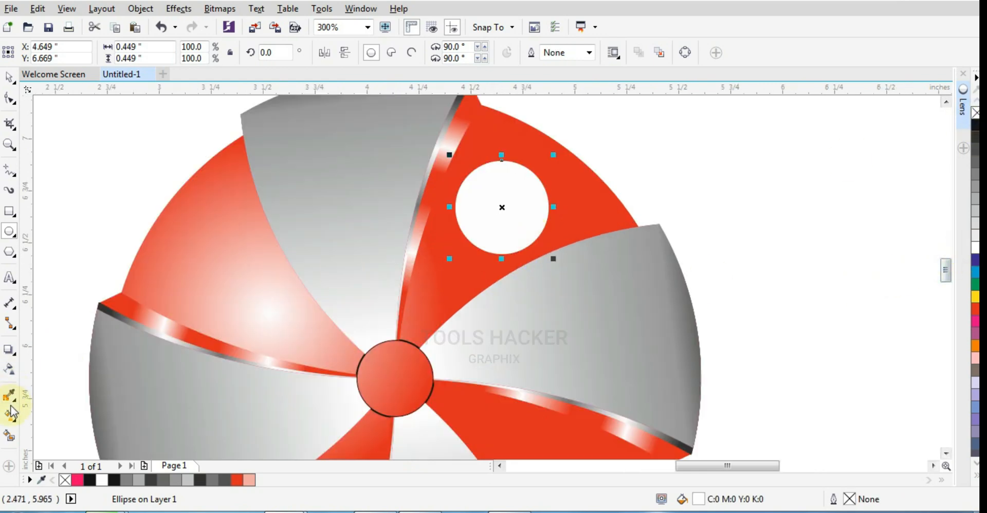
- Apply an elliptical fountain transparency to the small white circle so it fades from its centre
{"action": "left_click", "coordinate": [10, 375]}
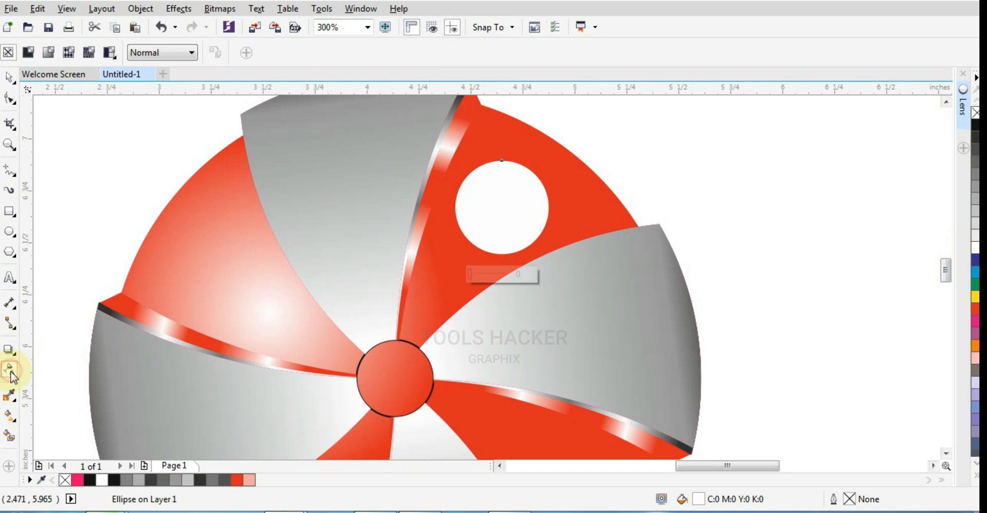
{"action": "left_click", "coordinate": [47, 56]}
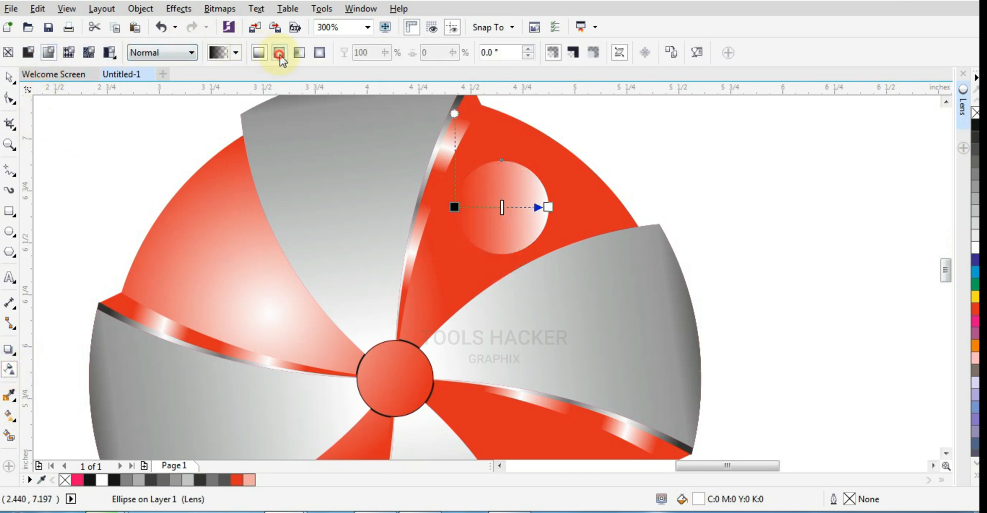
{"action": "left_click", "coordinate": [279, 53]}
{"action": "left_click", "coordinate": [9, 77]}
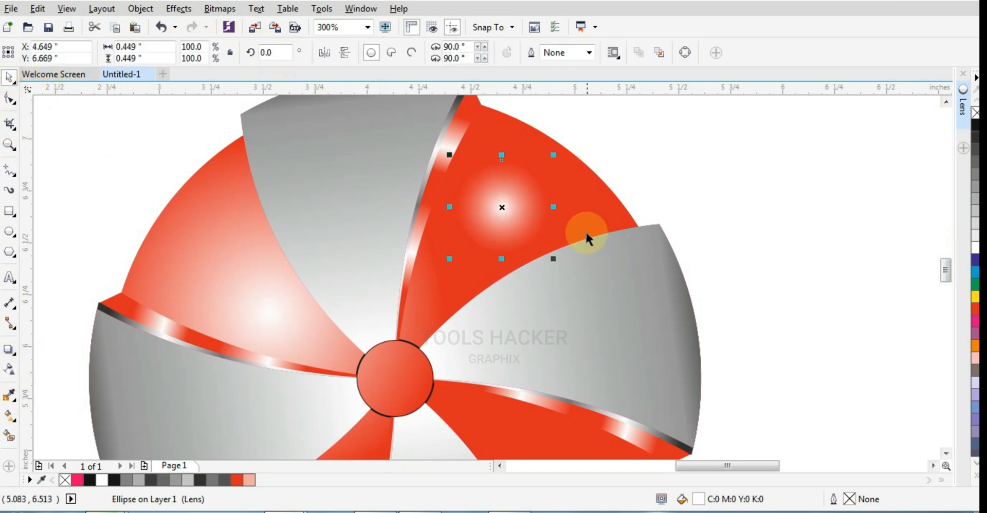
- Stretch the white highlight horizontally to about 0.72" and rotate it to 330° to follow the red sector
{"action": "left_click_drag", "start_coordinate": [553, 208], "coordinate": [581, 208]}
{"action": "left_click", "coordinate": [688, 194]}
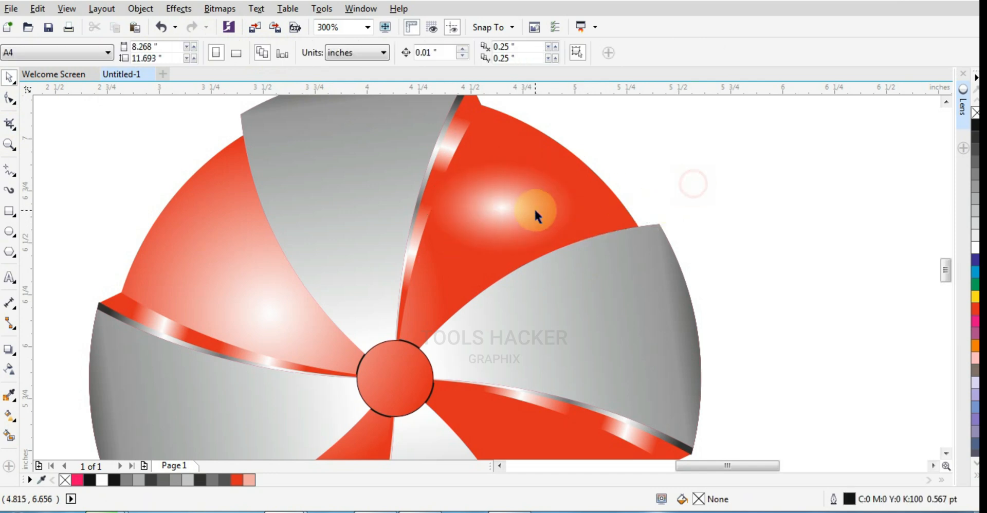
{"action": "left_click", "coordinate": [534, 208]}
{"action": "left_click", "coordinate": [514, 208]}
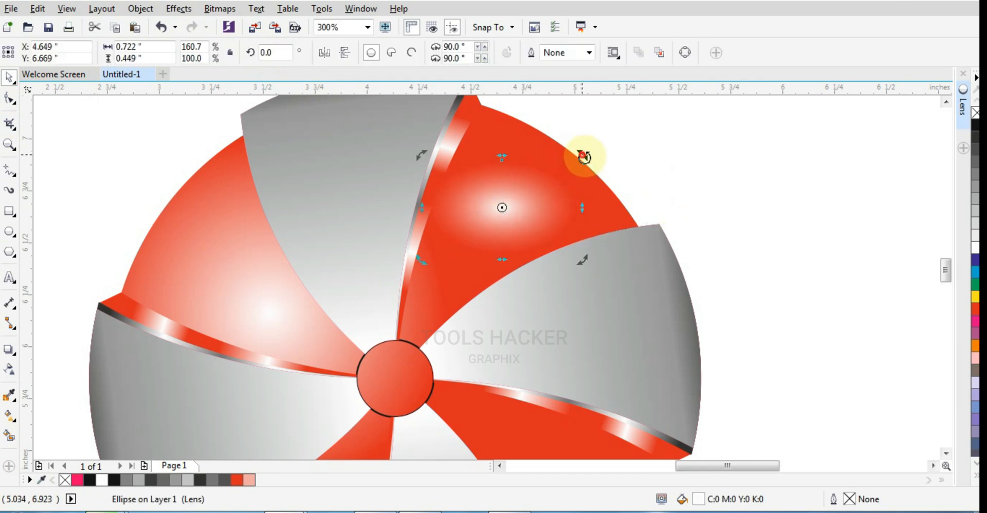
{"action": "left_click_drag", "start_coordinate": [583, 156], "coordinate": [488, 294]}
{"action": "left_click", "coordinate": [661, 175]}
- Move the highlight's rotation centre to the circles' centre, rotate a copy 90° clockwise and repeat it for the remaining two red sectors
{"action": "scroll", "coordinate": [562, 205], "scroll_direction": "down", "scroll_amount": 1}
{"action": "left_click", "coordinate": [535, 206]}
{"action": "left_click", "coordinate": [540, 201]}
{"action": "key", "text": "ctrl+z"}
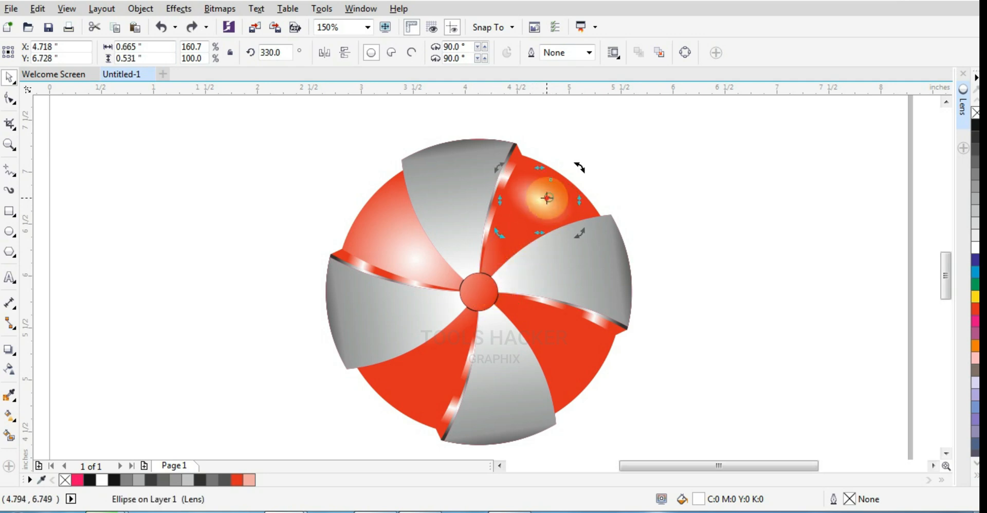
{"action": "left_click_drag", "start_coordinate": [548, 198], "coordinate": [480, 292]}
{"action": "scroll", "coordinate": [479, 292], "scroll_direction": "up", "scroll_amount": 1}
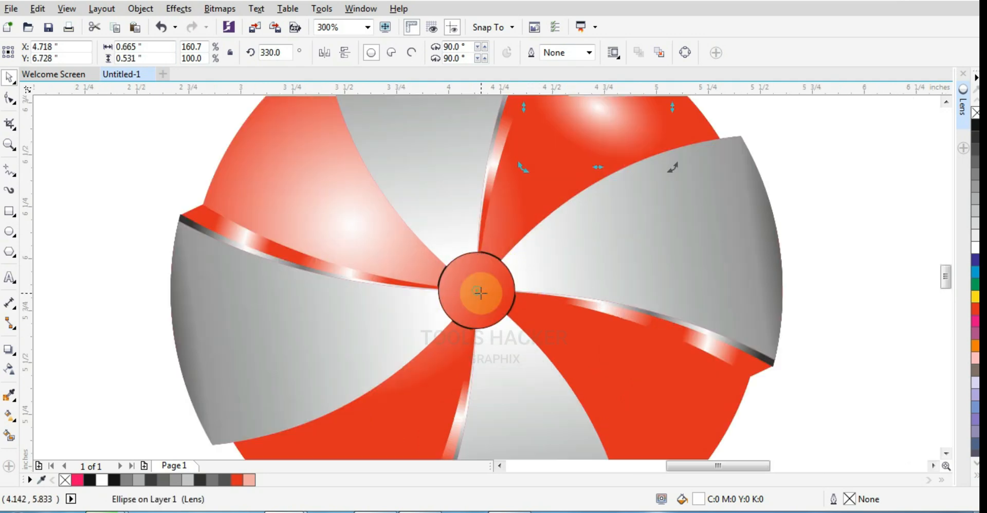
{"action": "scroll", "coordinate": [479, 292], "scroll_direction": "down", "scroll_amount": 1}
{"action": "left_click_drag", "start_coordinate": [579, 169], "coordinate": [570, 368]}
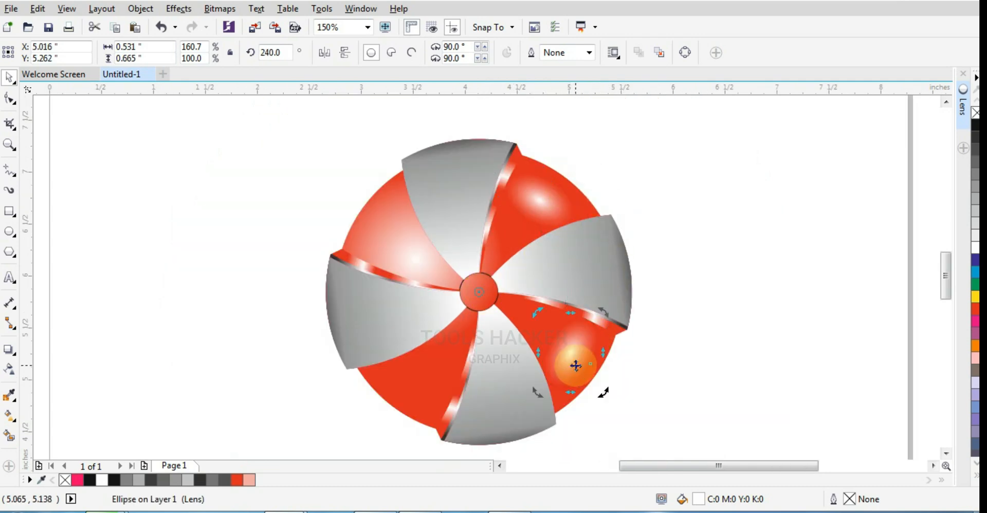
{"action": "key", "text": "ctrl+r"}
{"action": "key", "text": "ctrl+r"}
{"action": "left_click", "coordinate": [705, 263]}
{"action": "scroll", "coordinate": [613, 269], "scroll_direction": "down", "scroll_amount": 4}
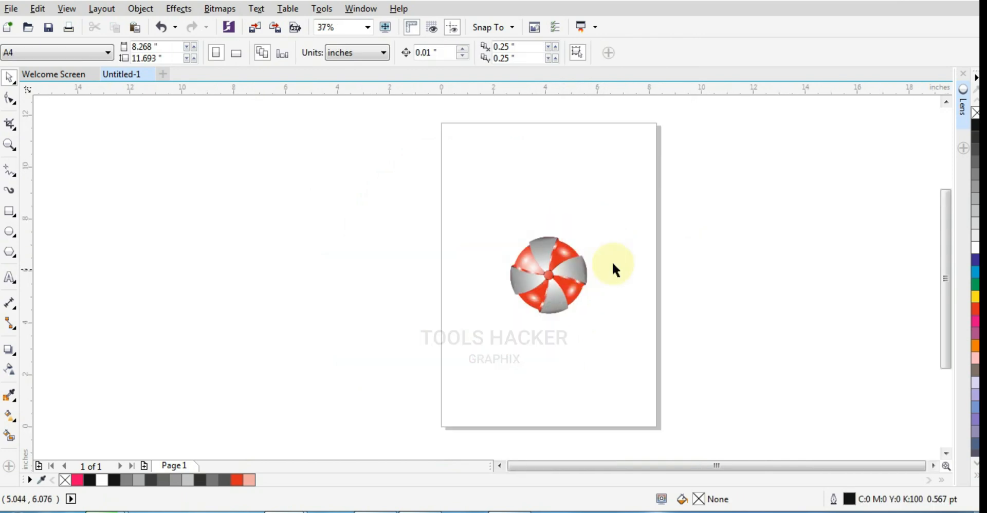
- Group all the objects of the ball graphic
{"action": "left_click_drag", "start_coordinate": [661, 179], "coordinate": [480, 345]}
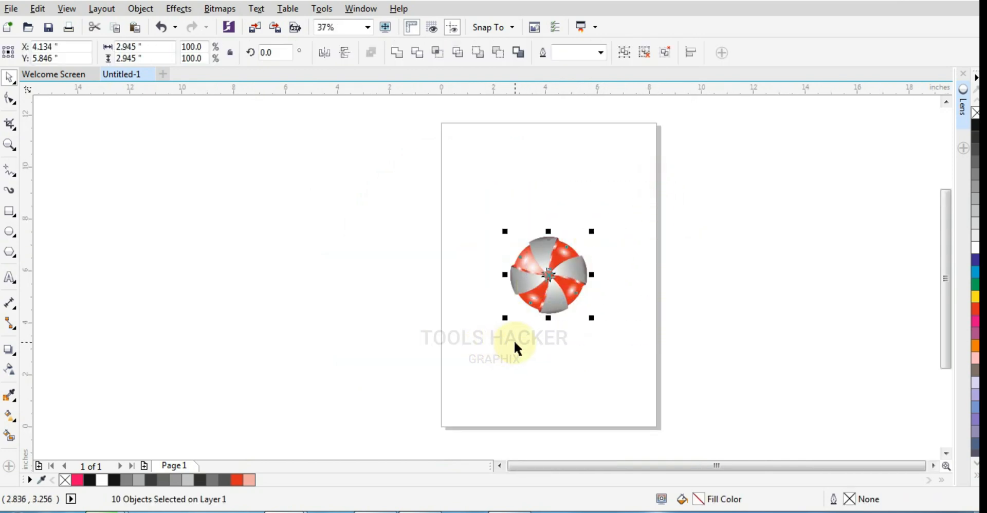
{"action": "key", "text": "ctrl+g"}
{"action": "left_click", "coordinate": [9, 145]}
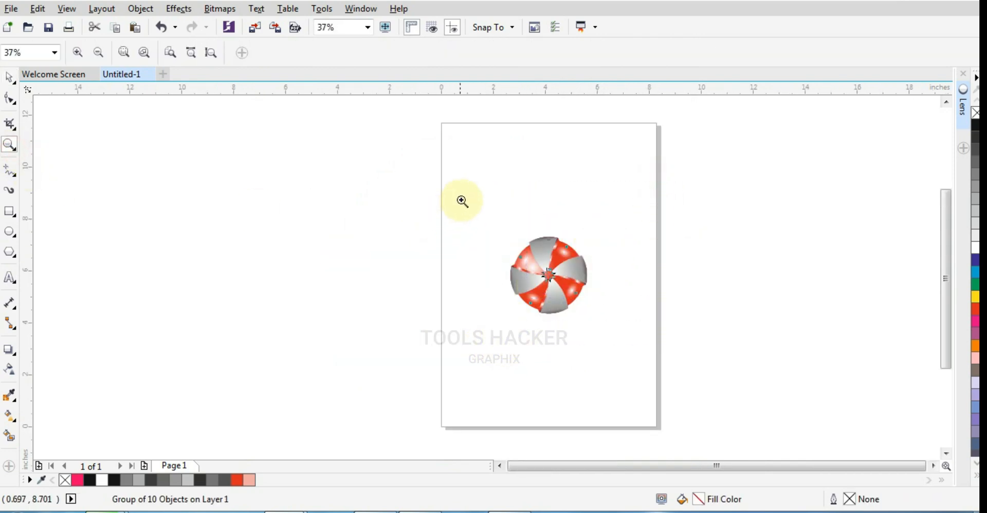
{"action": "left_click_drag", "start_coordinate": [461, 199], "coordinate": [644, 364]}
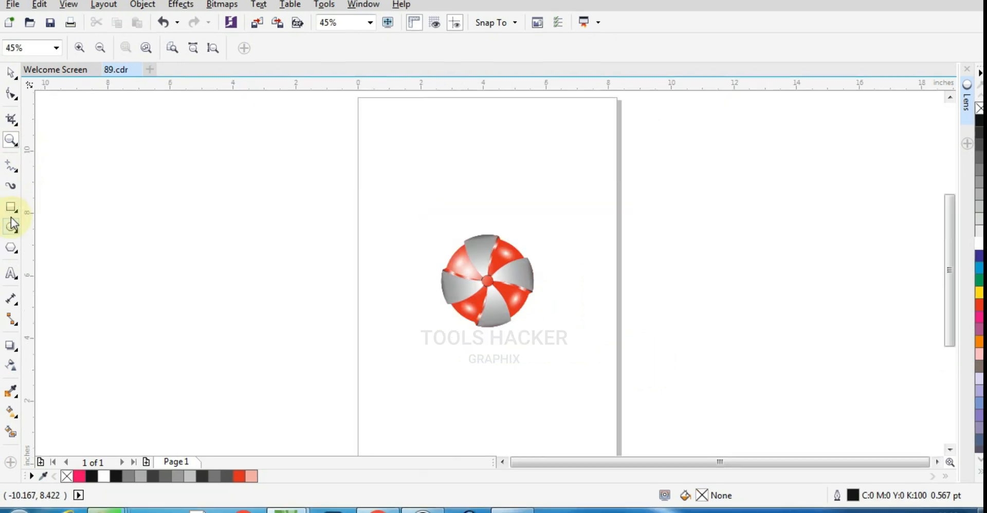
- Add a page-sized rectangle behind the ball and fill it with rich black (C 100, M 100, Y 100, K 100)
{"action": "double_click", "coordinate": [11, 211]}
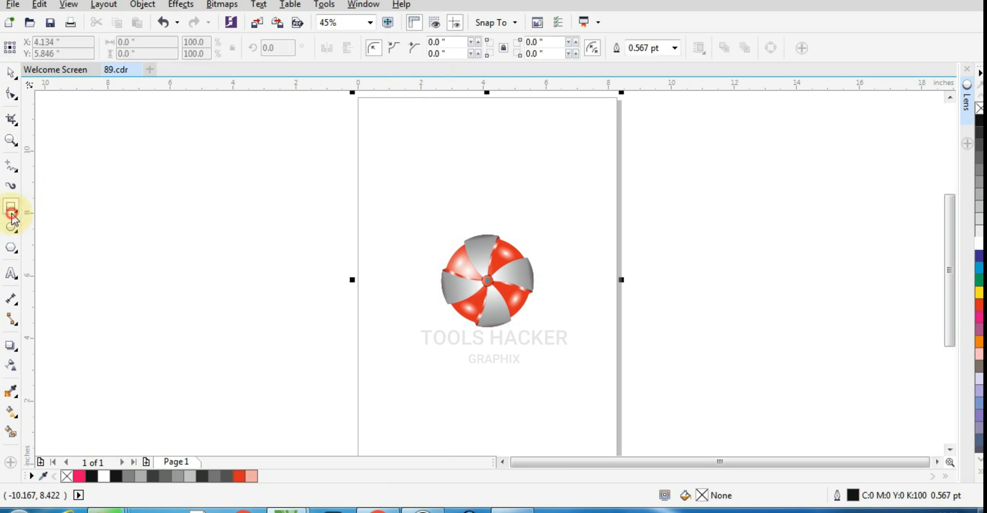
{"action": "left_click", "coordinate": [11, 74]}
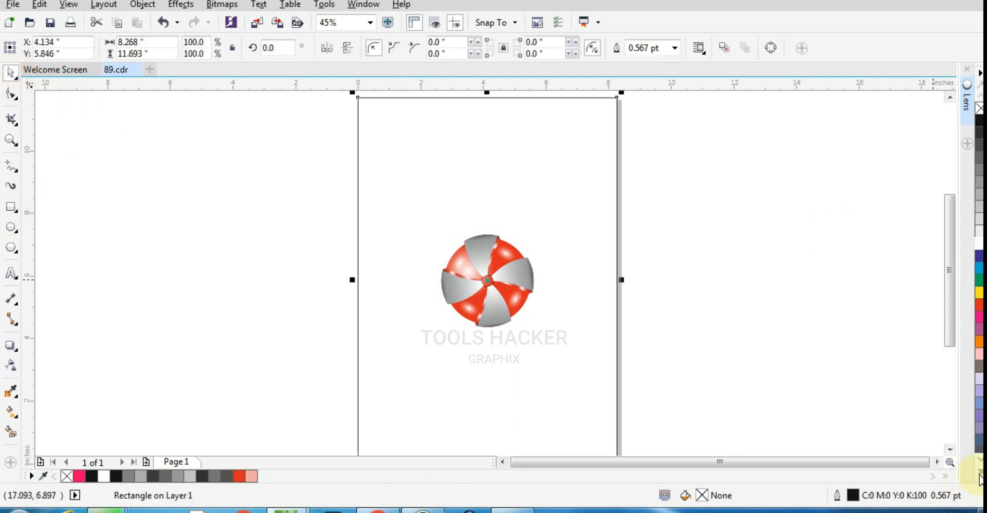
{"action": "left_click", "coordinate": [972, 187]}
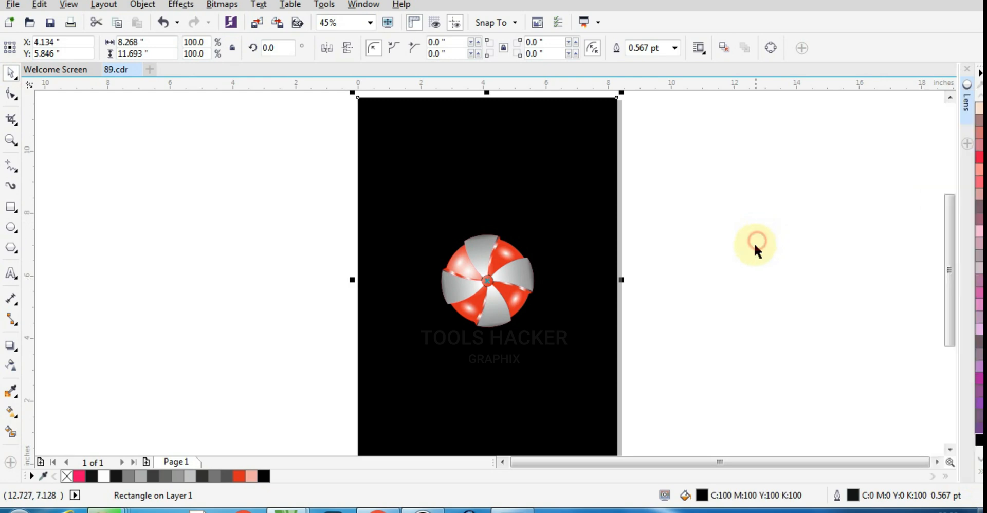
- Draw a flat ellipse about 3.05" wide and 0.26" high just below the ball and fill it with white
{"action": "left_click", "coordinate": [11, 140]}
{"action": "left_click_drag", "start_coordinate": [378, 192], "coordinate": [591, 371]}
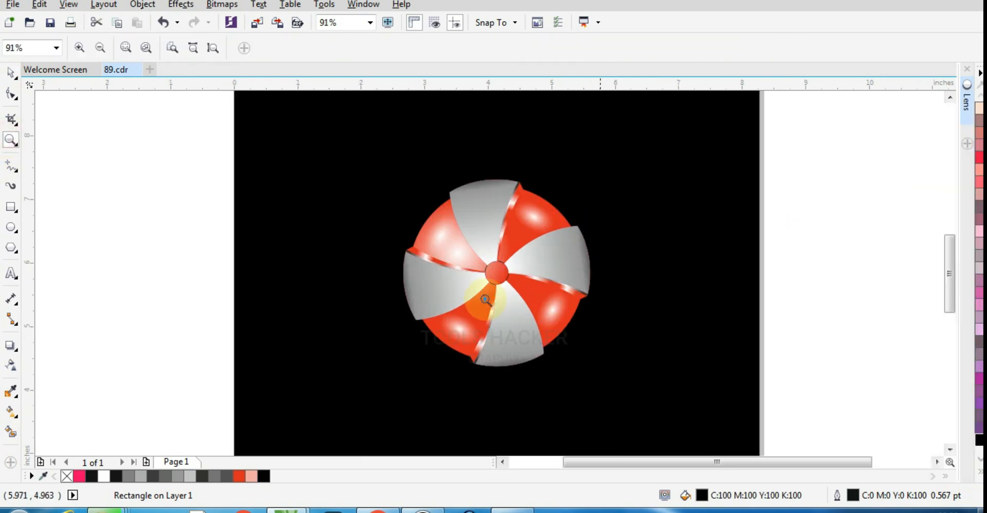
{"action": "left_click", "coordinate": [11, 229]}
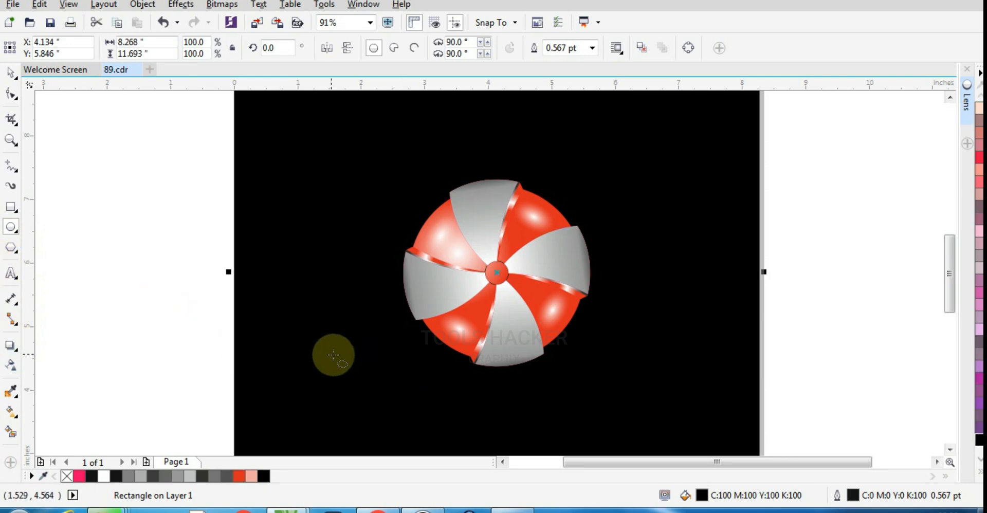
{"action": "left_click_drag", "start_coordinate": [405, 368], "coordinate": [603, 389]}
{"action": "left_click", "coordinate": [976, 474]}
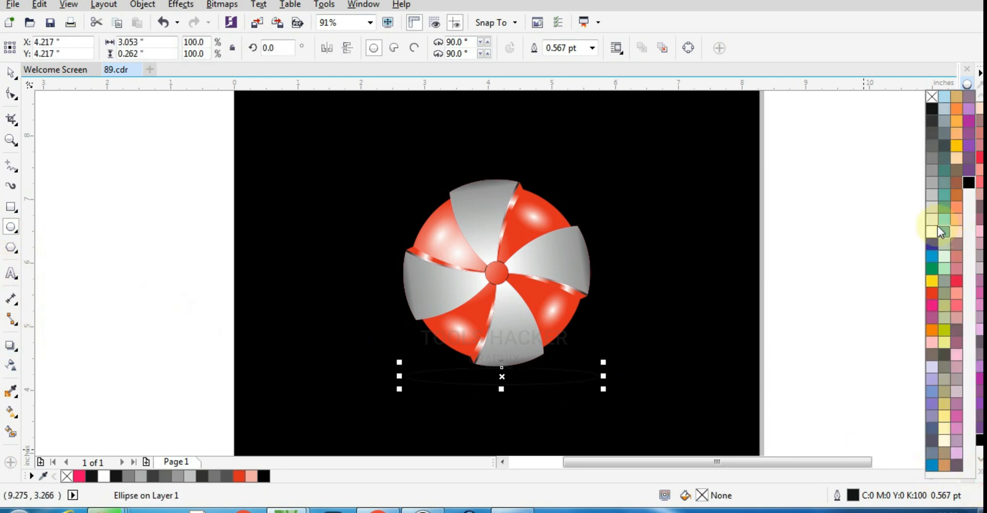
{"action": "left_click", "coordinate": [932, 232]}
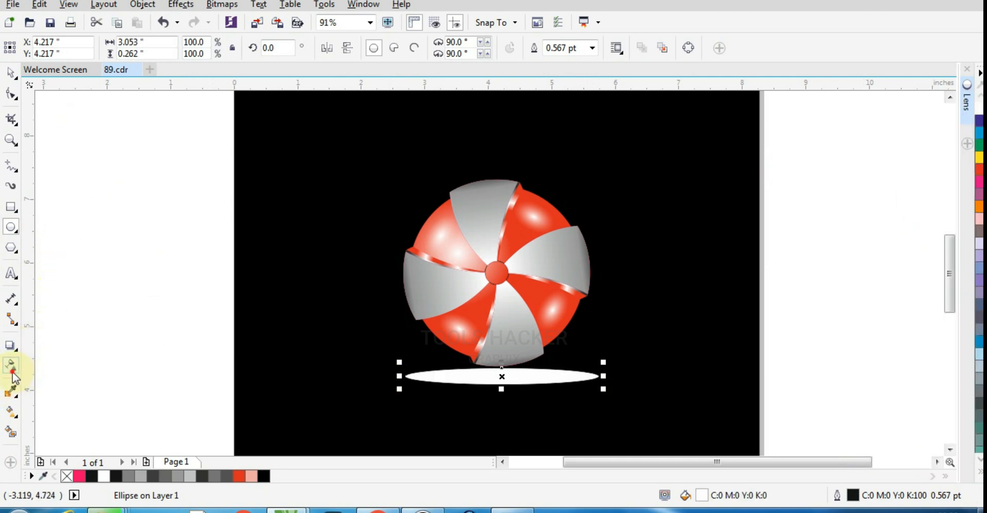
- Apply an elliptical fountain transparency to the flat white ellipse so it glows from its centre
{"action": "left_click", "coordinate": [12, 368]}
{"action": "left_click", "coordinate": [56, 51]}
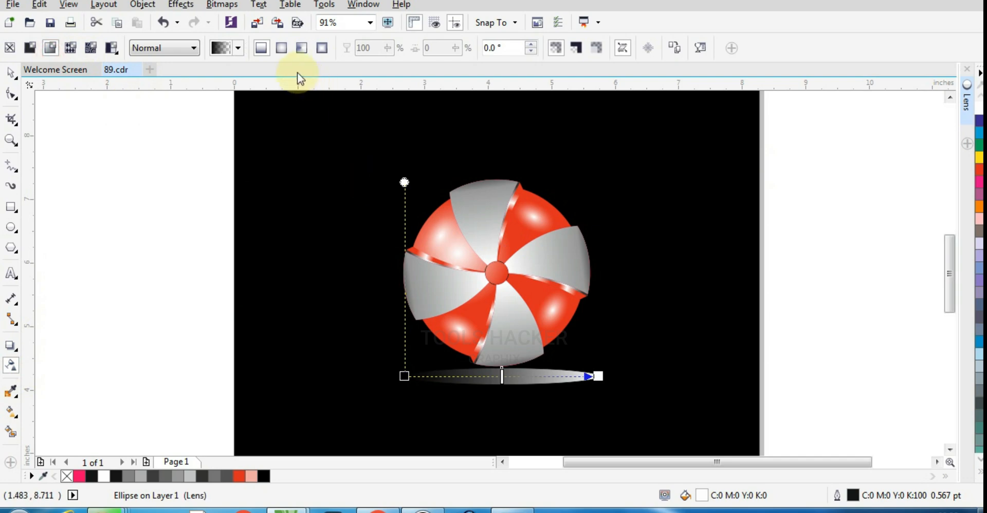
{"action": "left_click", "coordinate": [282, 47]}
{"action": "left_click", "coordinate": [10, 75]}
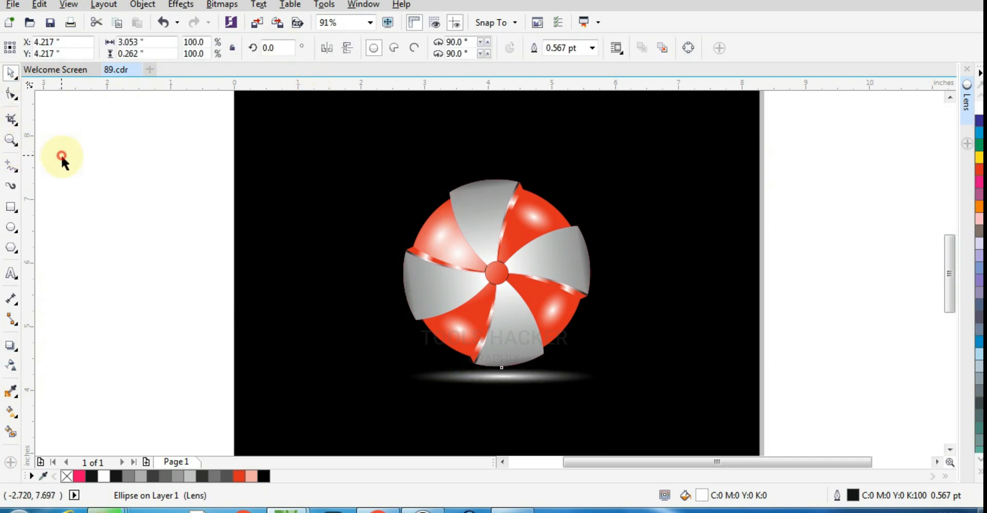
- Move the glowing ellipse up against the bottom edge of the ball
{"action": "left_click", "coordinate": [514, 389]}
{"action": "scroll", "coordinate": [514, 390], "scroll_direction": "up", "scroll_amount": 2}
{"action": "left_click", "coordinate": [499, 359]}
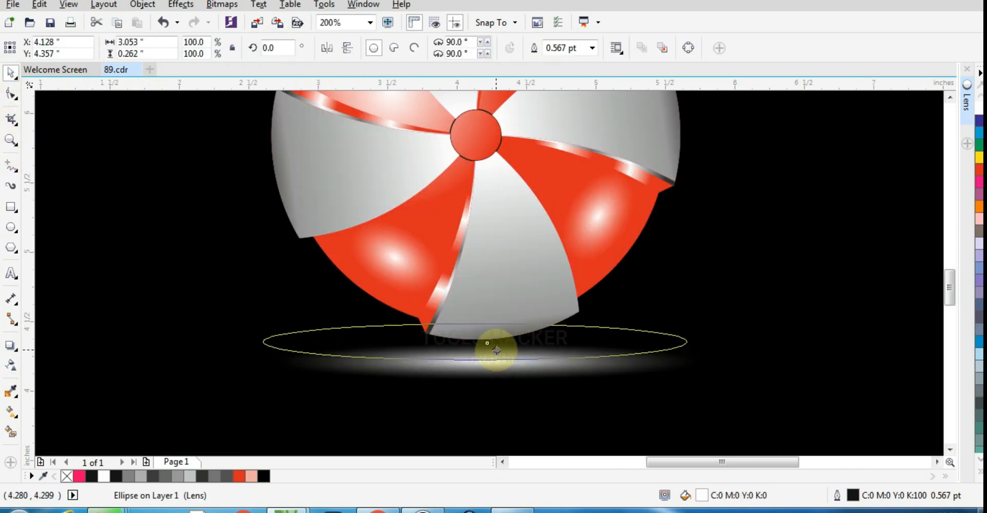
- Mirror a copy of the ball group vertically so it sits directly beneath the original
{"action": "left_click", "coordinate": [506, 277]}
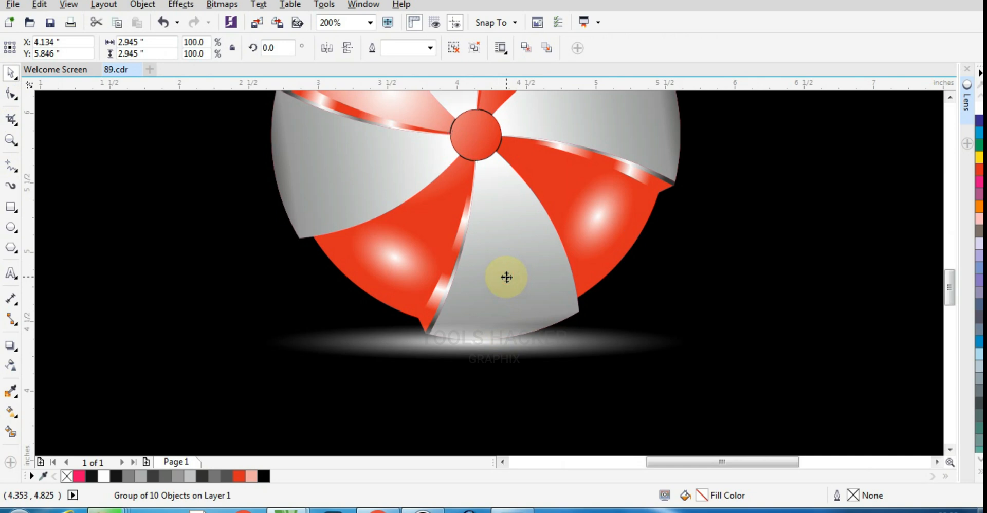
{"action": "scroll", "coordinate": [496, 298], "scroll_direction": "down", "scroll_amount": 2}
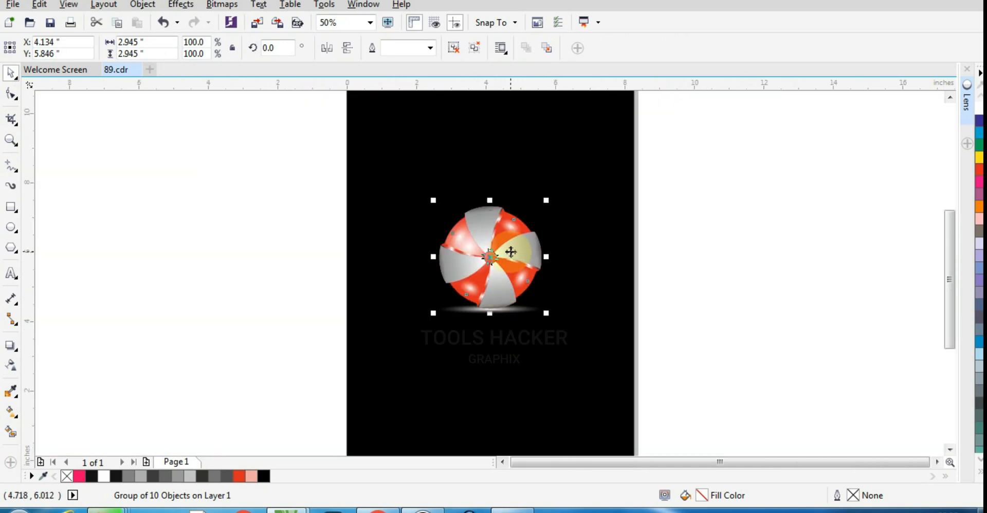
{"action": "left_click", "coordinate": [511, 252]}
{"action": "left_click", "coordinate": [650, 247]}
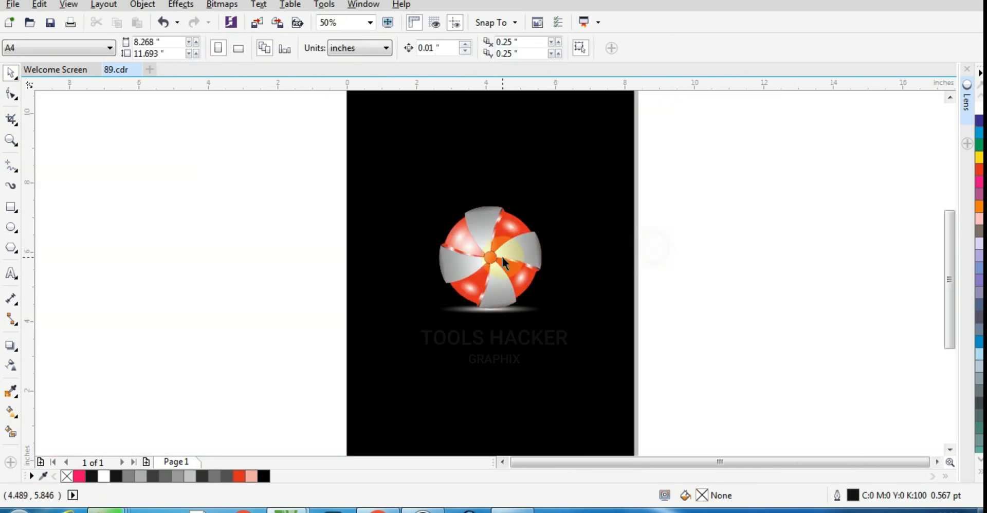
{"action": "left_click", "coordinate": [501, 257]}
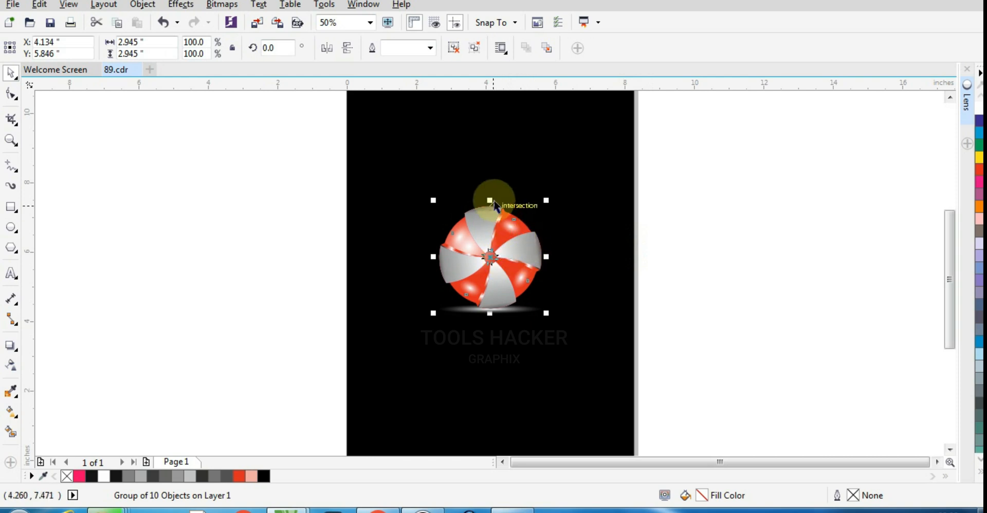
{"action": "left_click_drag", "start_coordinate": [491, 199], "coordinate": [492, 311]}
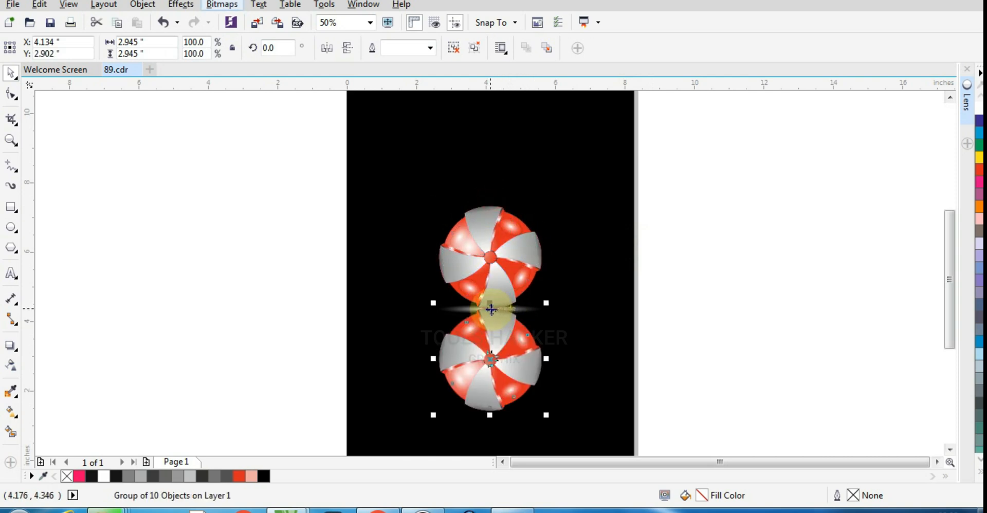
- Convert the mirrored ball group beneath the original into an RGB bitmap at 500 dpi
{"action": "key", "text": "alt+b"}
{"action": "key", "text": "c"}
{"action": "key", "text": "Return"}
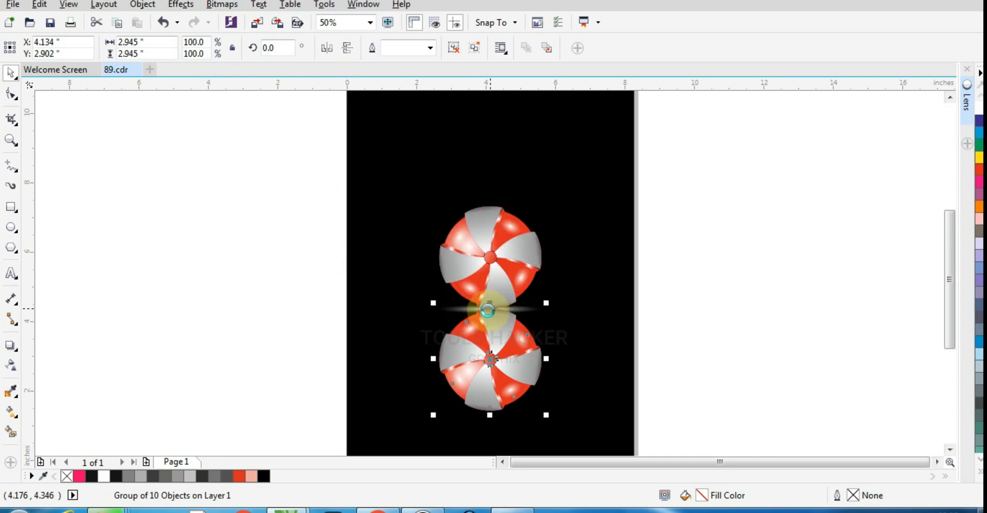
{"action": "scroll", "coordinate": [493, 320], "scroll_direction": "up", "scroll_amount": 2}
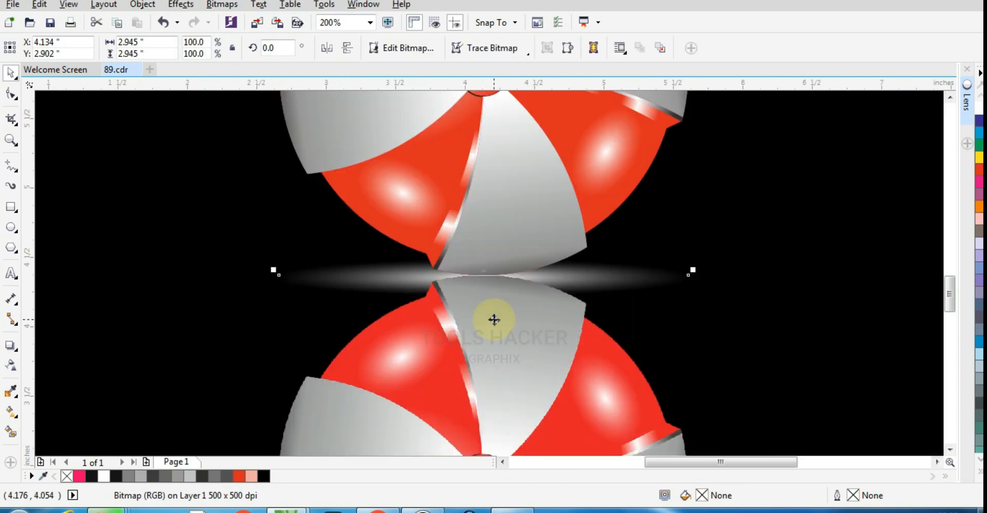
{"action": "left_click", "coordinate": [562, 312]}
{"action": "scroll", "coordinate": [561, 311], "scroll_direction": "down", "scroll_amount": 1}
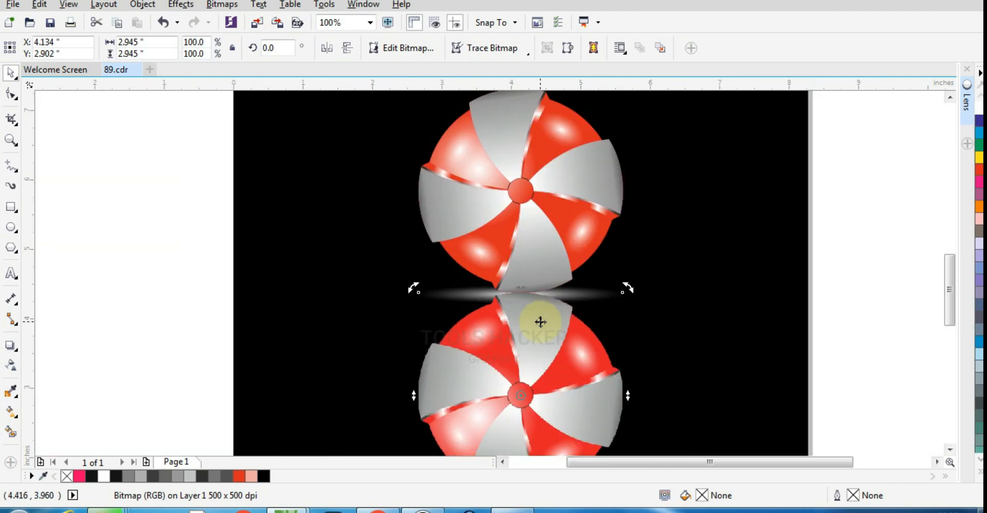
{"action": "left_click", "coordinate": [10, 365]}
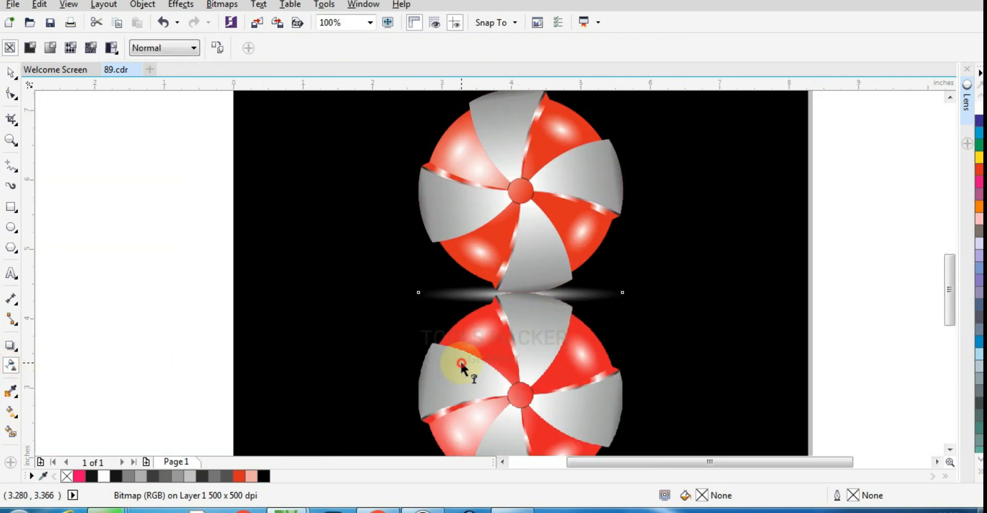
{"action": "left_click", "coordinate": [295, 308], "text": "shift"}
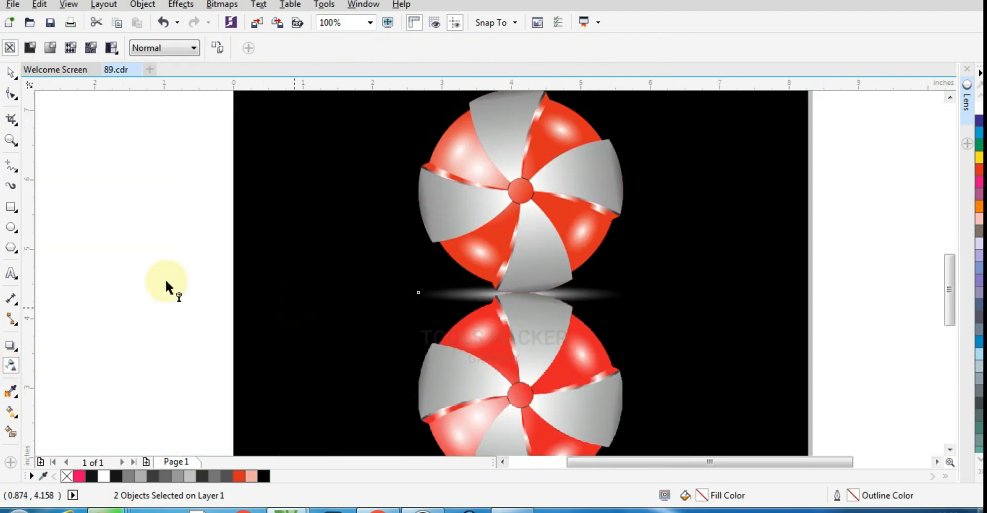
{"action": "left_click", "coordinate": [11, 76]}
{"action": "scroll", "coordinate": [581, 350], "scroll_direction": "down", "scroll_amount": 1}
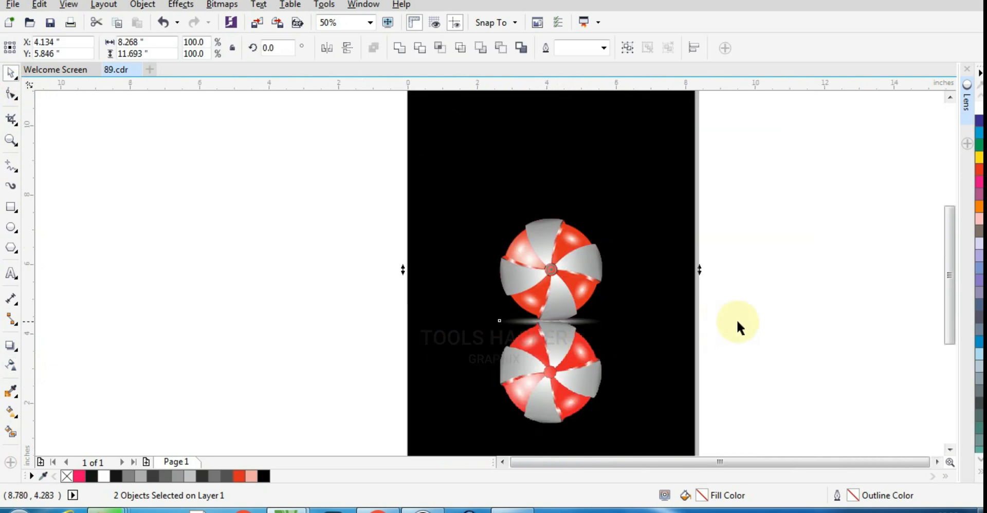
{"action": "left_click", "coordinate": [737, 321]}
{"action": "left_click", "coordinate": [585, 351]}
{"action": "left_click", "coordinate": [656, 254], "text": "shift"}
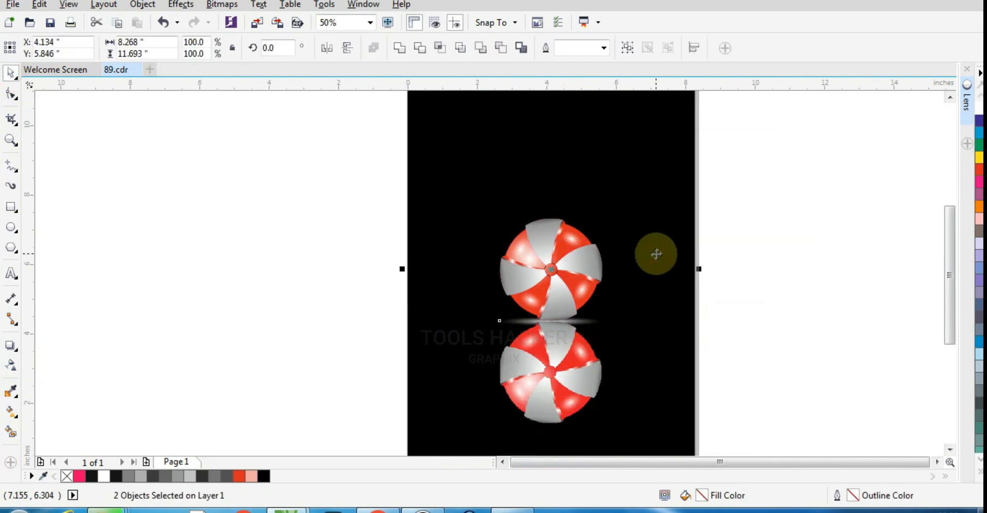
- Apply a vertical linear fountain transparency to the mirrored ball bitmap so the reflection fades out downward
{"action": "left_click", "coordinate": [529, 396]}
{"action": "left_click", "coordinate": [17, 367]}
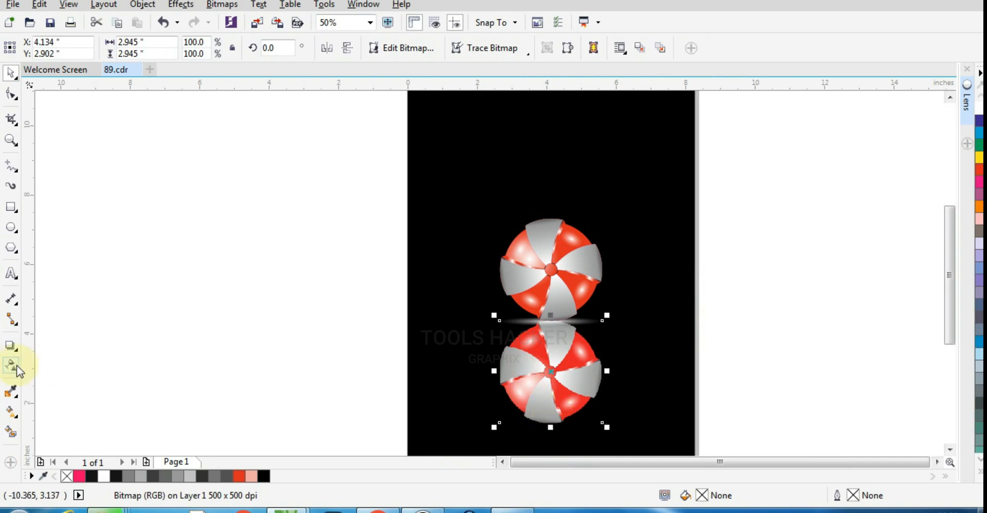
{"action": "left_click", "coordinate": [10, 354]}
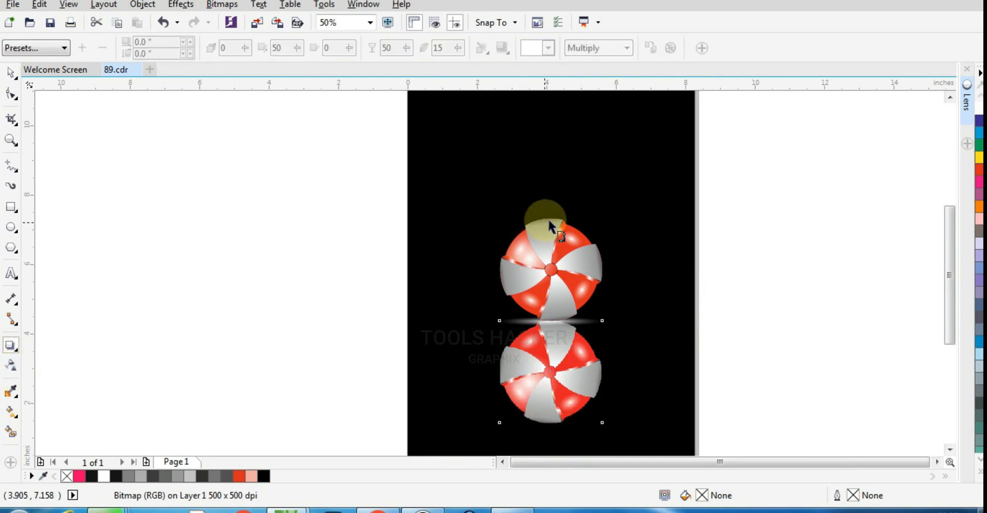
{"action": "left_click", "coordinate": [13, 366]}
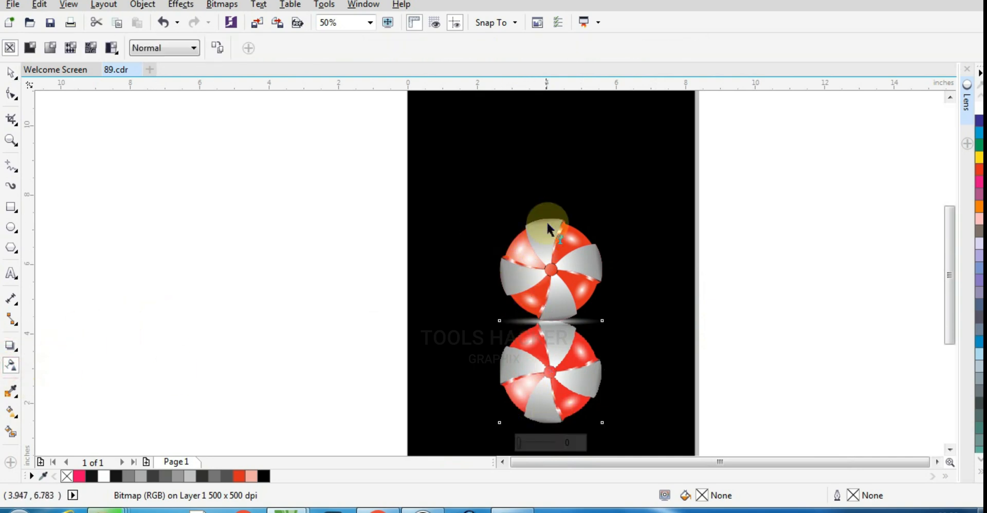
{"action": "left_click_drag", "start_coordinate": [550, 203], "coordinate": [555, 255]}
{"action": "left_click_drag", "start_coordinate": [554, 345], "coordinate": [550, 371]}
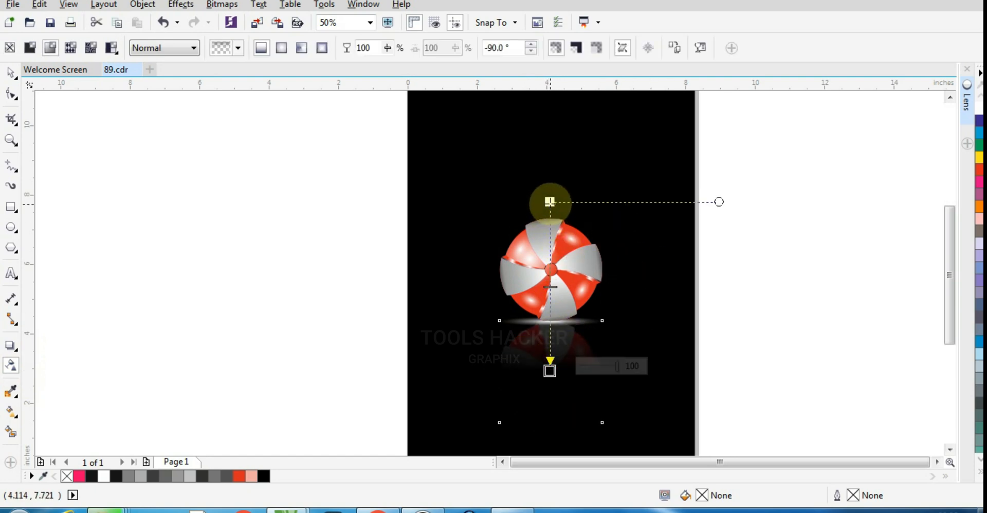
- Stretch the reflection's transparency gradient, starting it well above the upper ball and ending it near the bottom of the mirrored ball
{"action": "left_click_drag", "start_coordinate": [549, 202], "coordinate": [550, 139]}
{"action": "left_click_drag", "start_coordinate": [551, 255], "coordinate": [556, 264]}
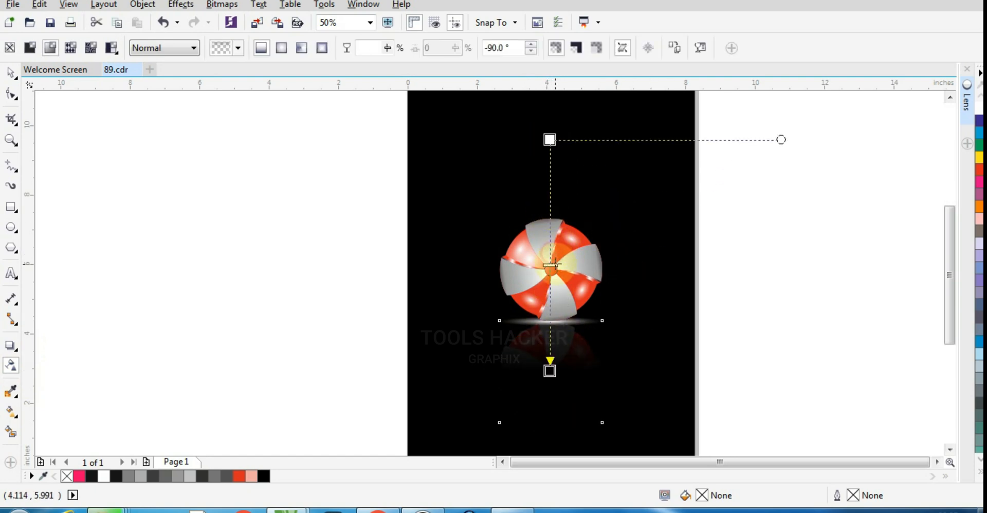
{"action": "left_click_drag", "start_coordinate": [550, 371], "coordinate": [551, 400]}
{"action": "left_click_drag", "start_coordinate": [555, 290], "coordinate": [551, 264]}
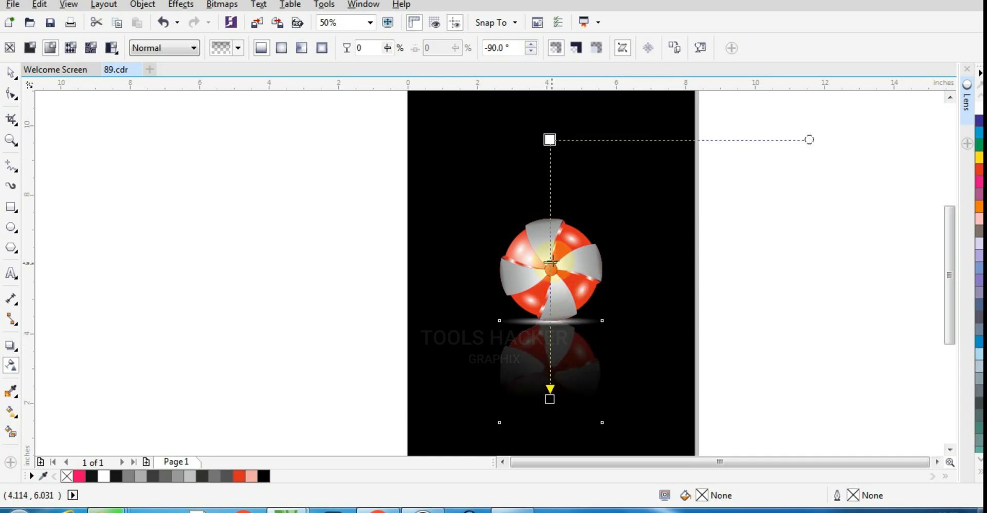
- Raise the end of the transparency gradient to the mirrored ball's centre so the reflection fades out sooner
{"action": "scroll", "coordinate": [547, 389], "scroll_direction": "up", "scroll_amount": 1}
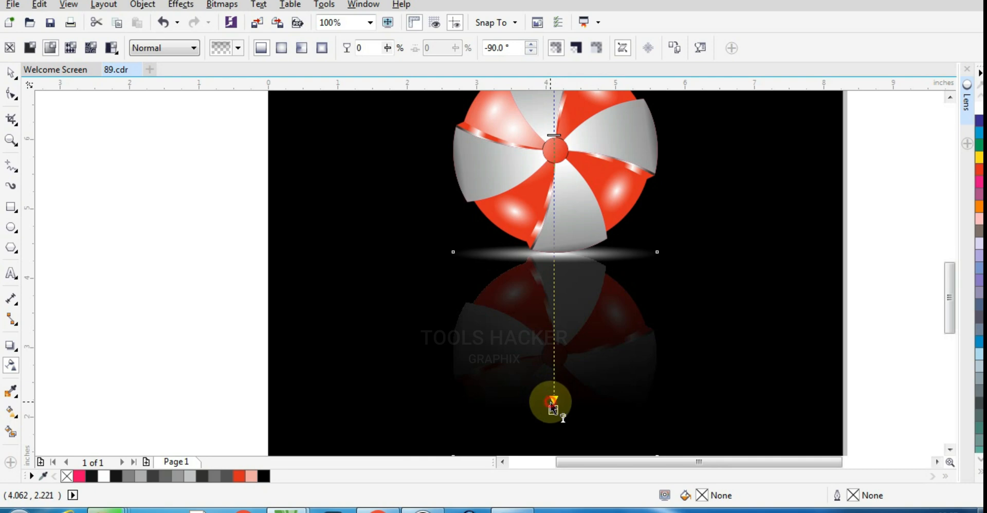
{"action": "left_click_drag", "start_coordinate": [551, 402], "coordinate": [548, 366]}
{"action": "key", "text": "ctrl+z"}
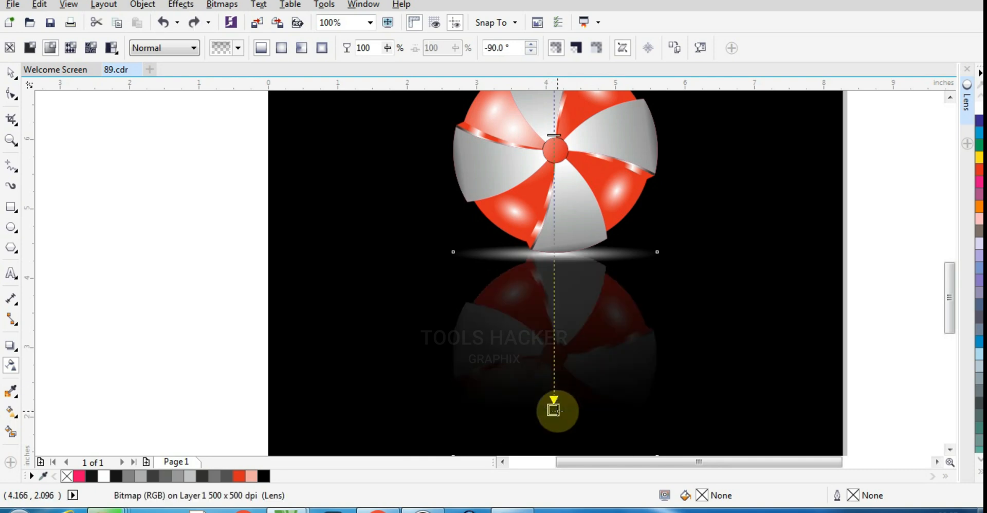
{"action": "left_click_drag", "start_coordinate": [554, 410], "coordinate": [555, 351]}
{"action": "left_click", "coordinate": [467, 280]}
{"action": "scroll", "coordinate": [468, 280], "scroll_direction": "down", "scroll_amount": 1}
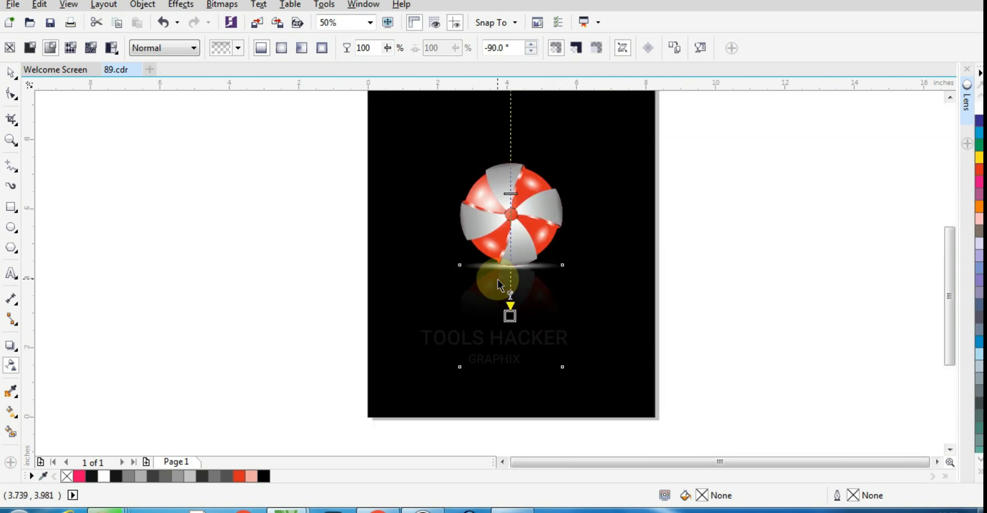
- Frame the ball with its reflection and preview the finished artwork in full screen
{"action": "left_click", "coordinate": [11, 139]}
{"action": "right_click", "coordinate": [422, 231]}
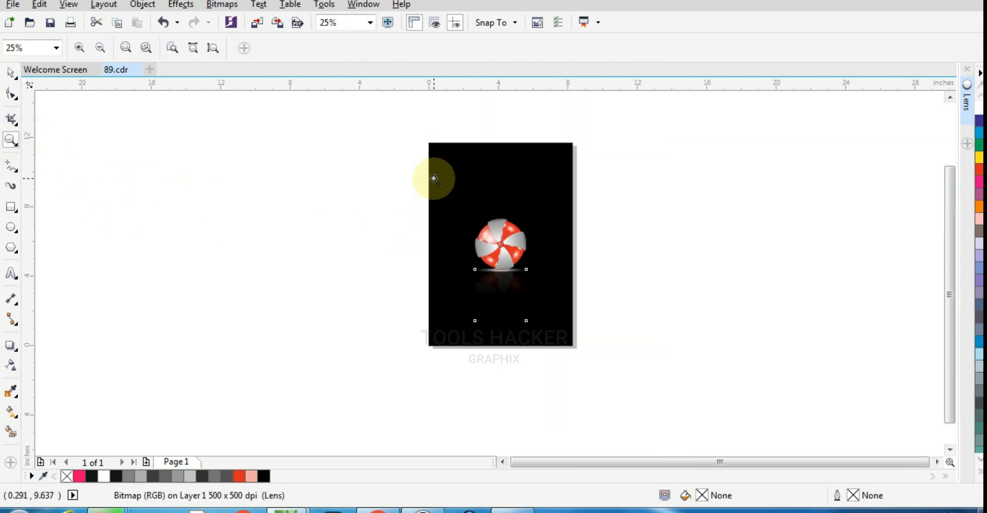
{"action": "left_click_drag", "start_coordinate": [435, 178], "coordinate": [559, 329]}
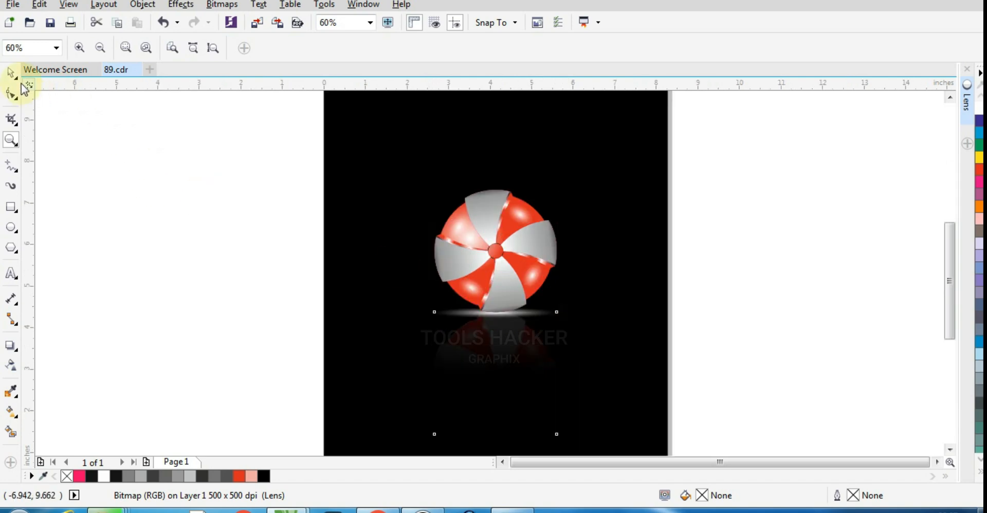
{"action": "left_click", "coordinate": [10, 73]}
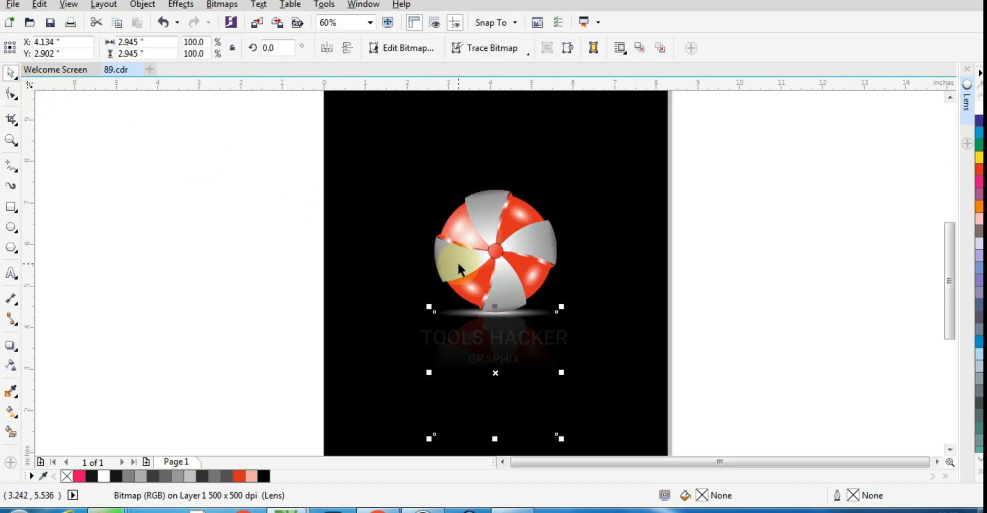
{"action": "key", "text": "F9"}
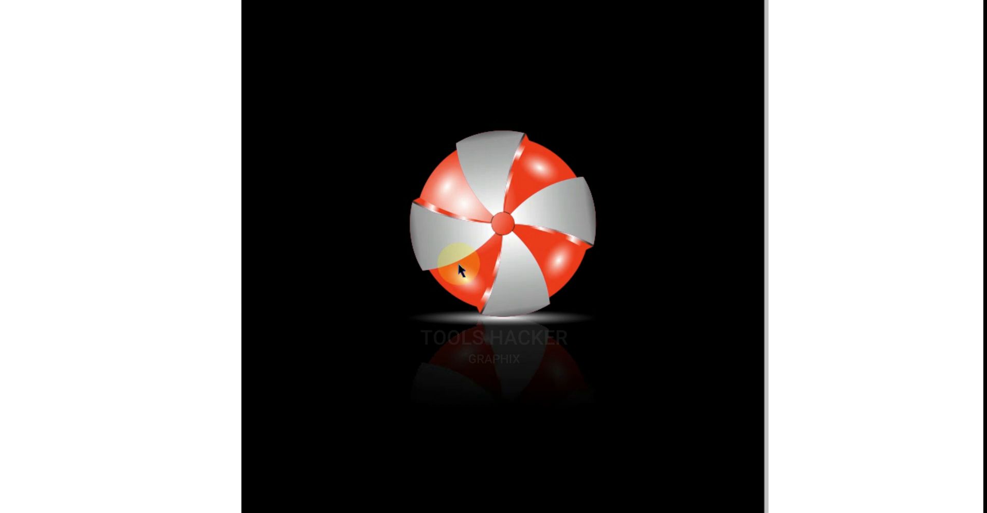